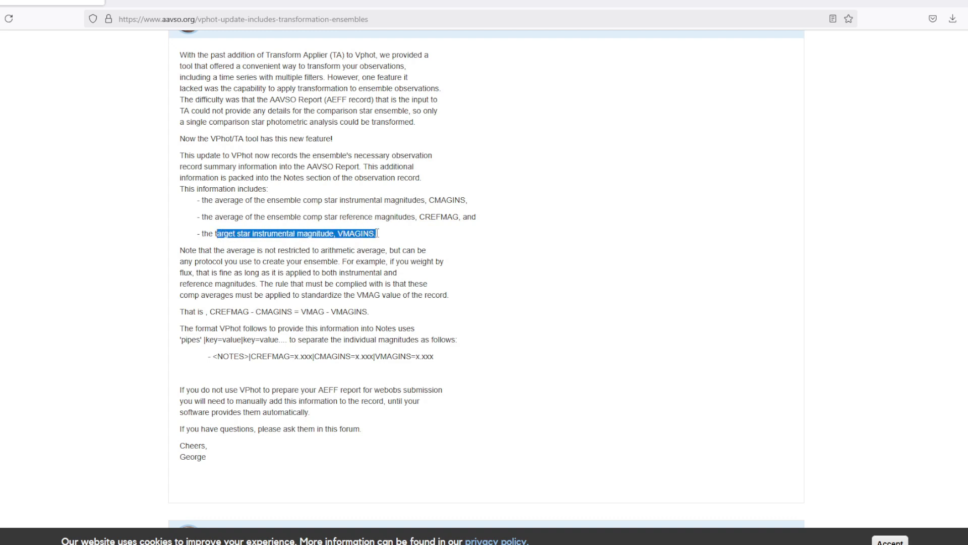
left_click(489, 251)
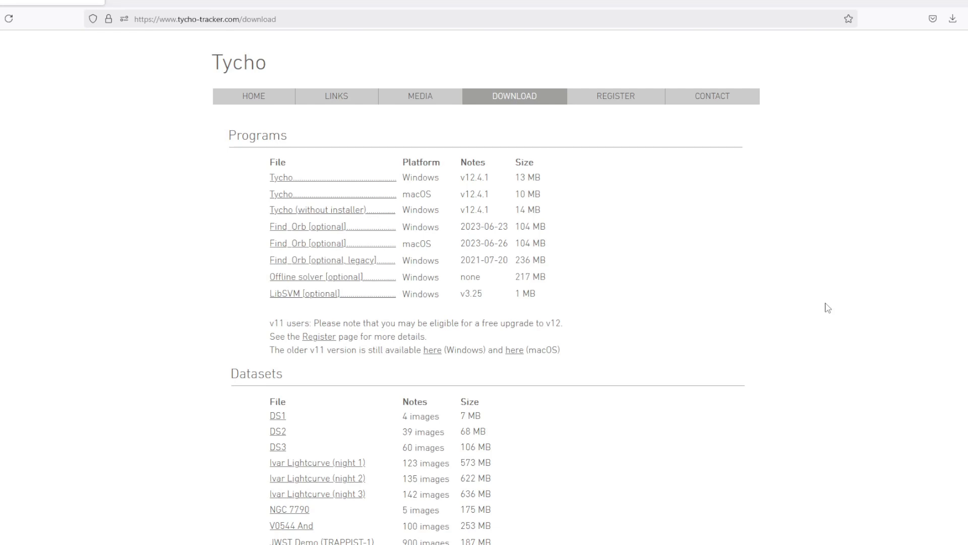
scroll(817, 308, "down", 2)
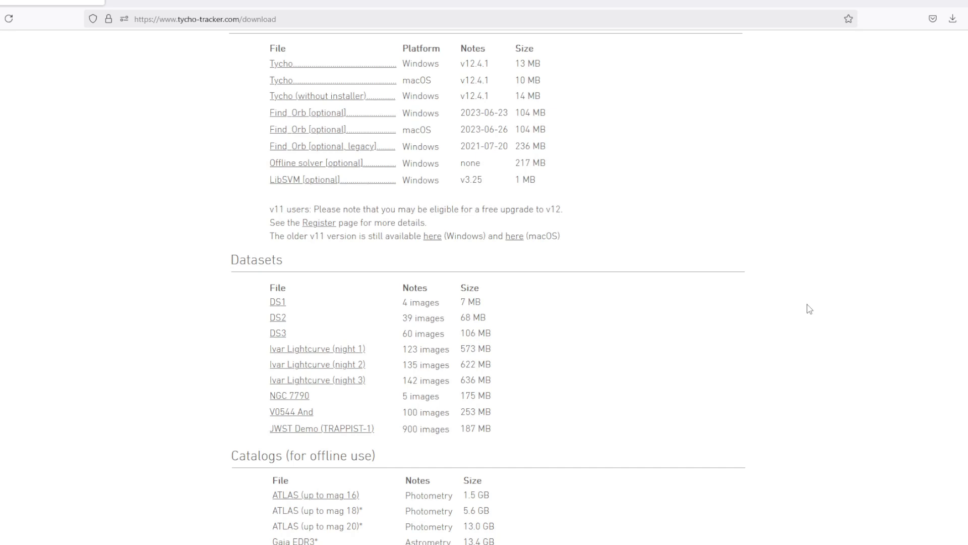
scroll(807, 317, "down", 1)
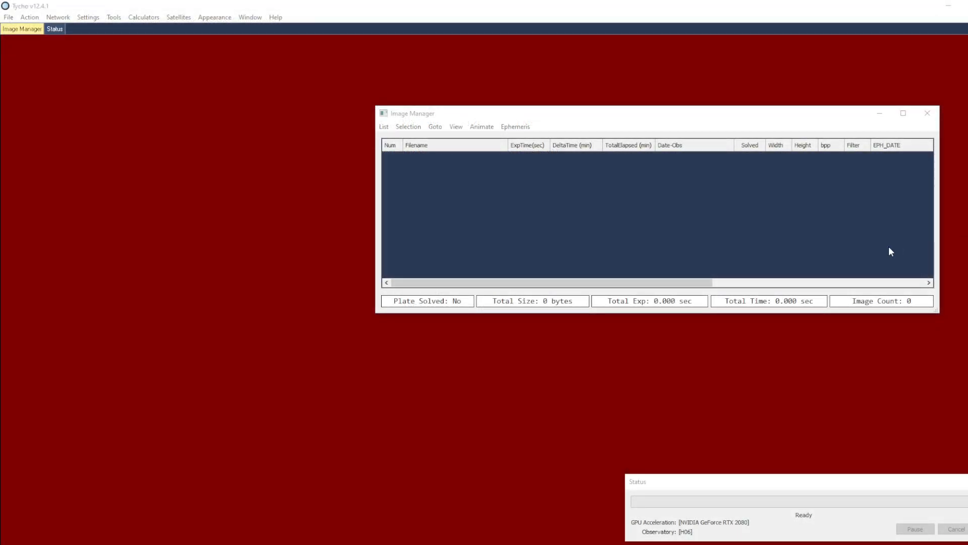
- Add all the images in the V0544_And folder to the Image Manager list
left_click(384, 127)
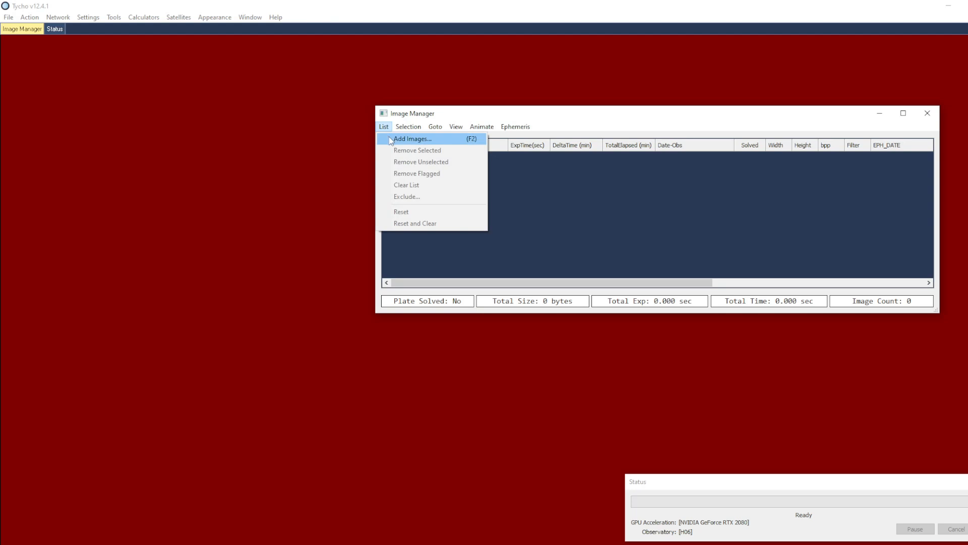
left_click(391, 140)
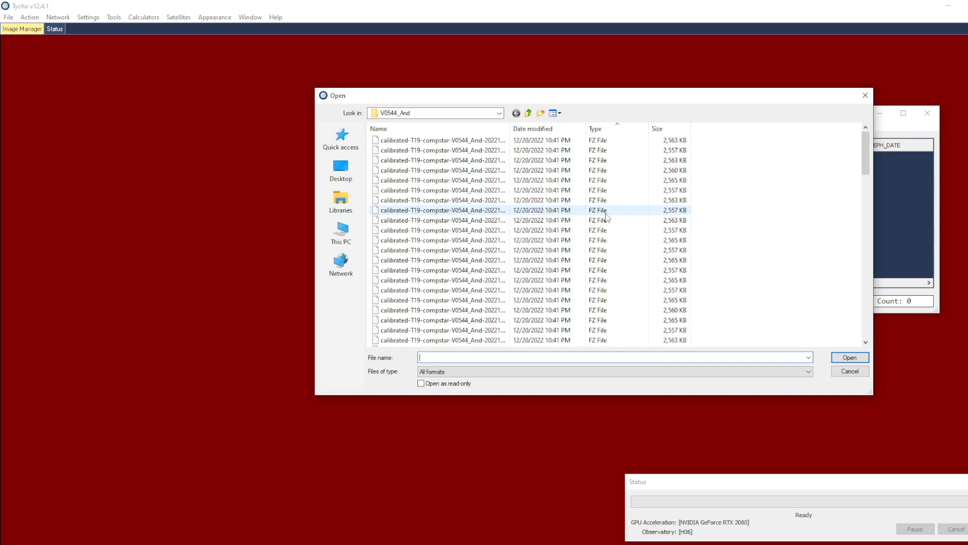
left_click(606, 212)
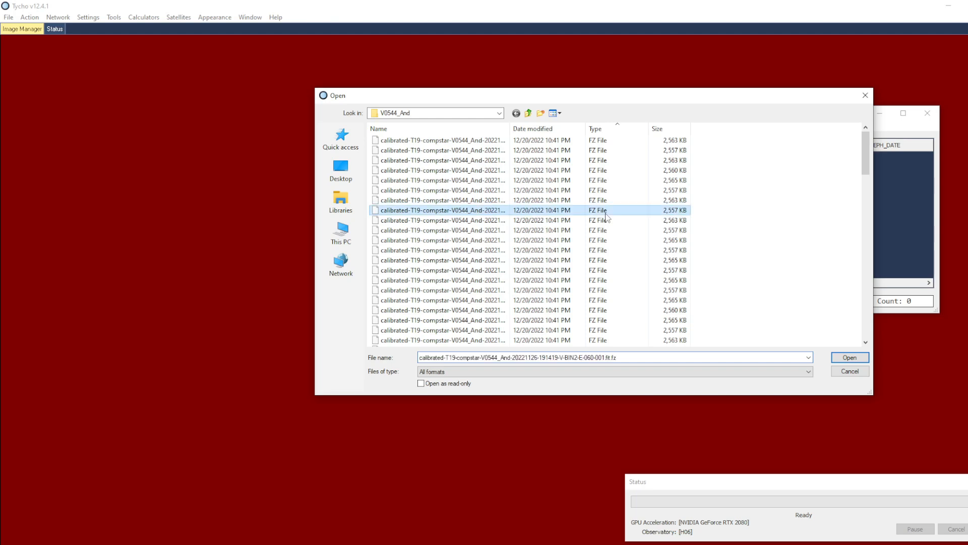
key("ctrl+a")
left_click(850, 357)
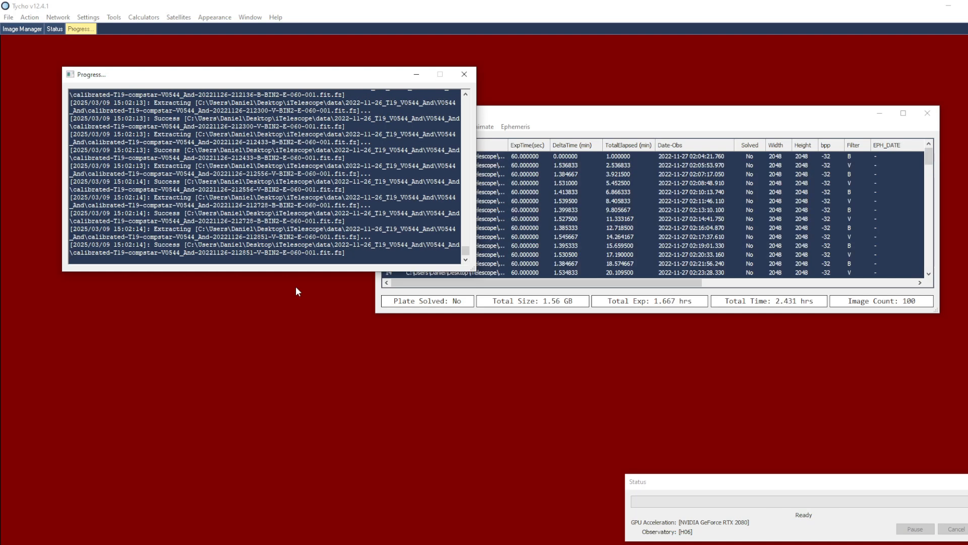
- Select the images taken with the B filter and remove all unselected images from the list
left_click(864, 310)
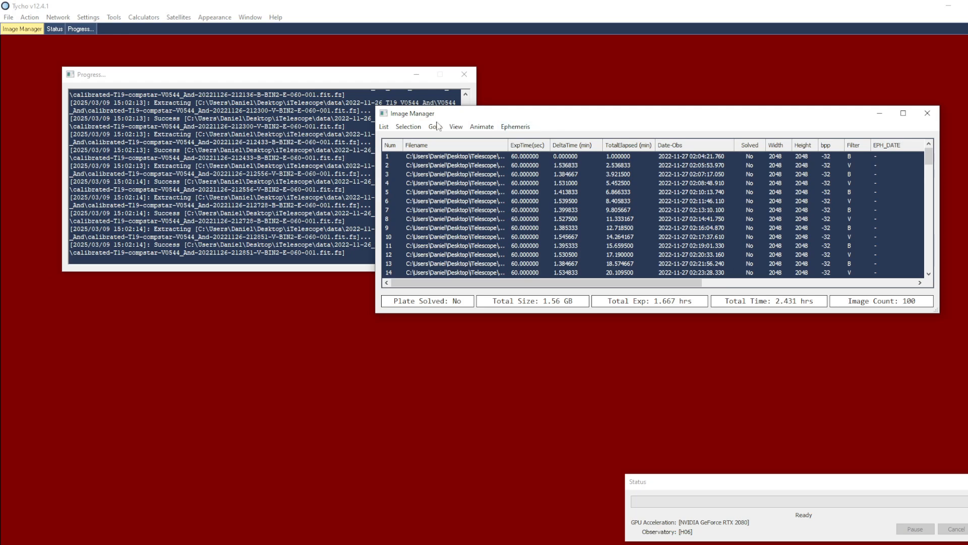
left_click(408, 126)
left_click(437, 192)
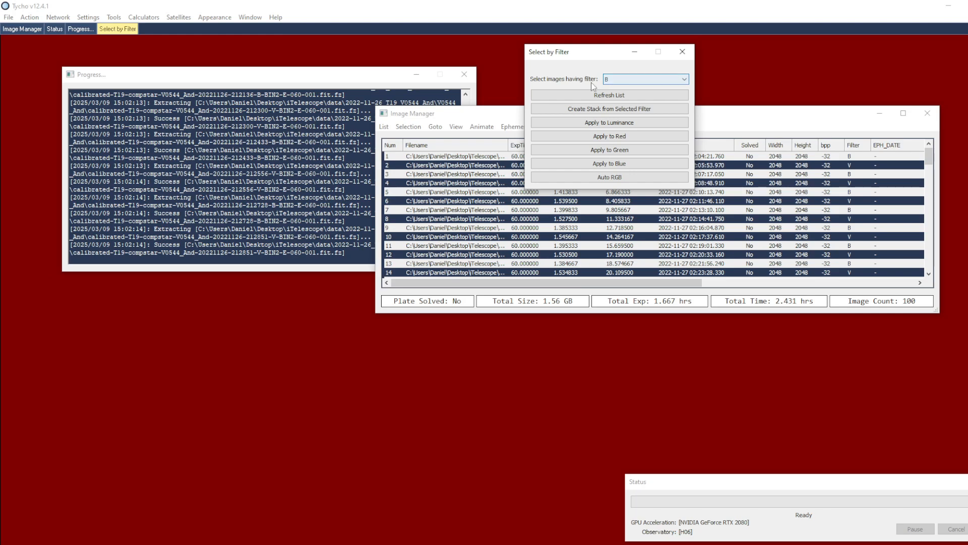
left_click(383, 127)
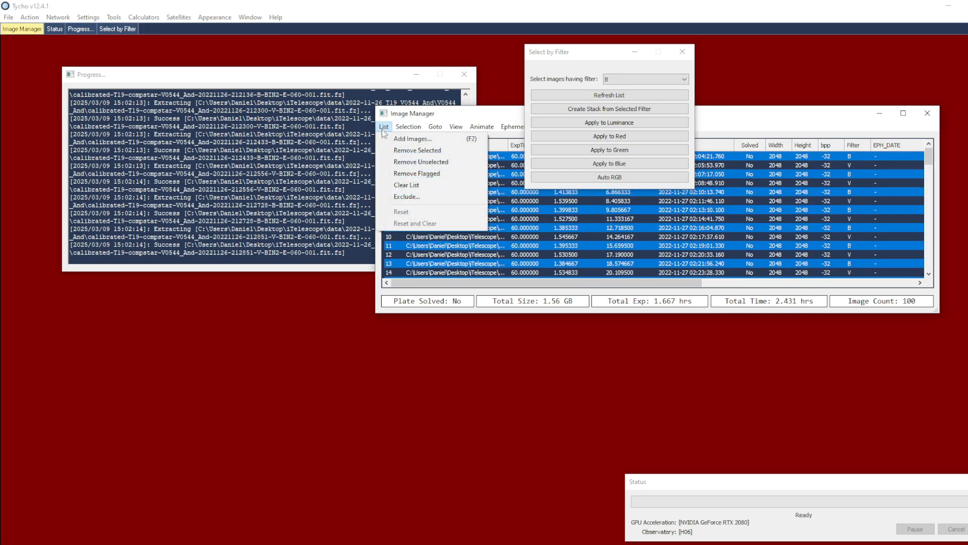
left_click(416, 162)
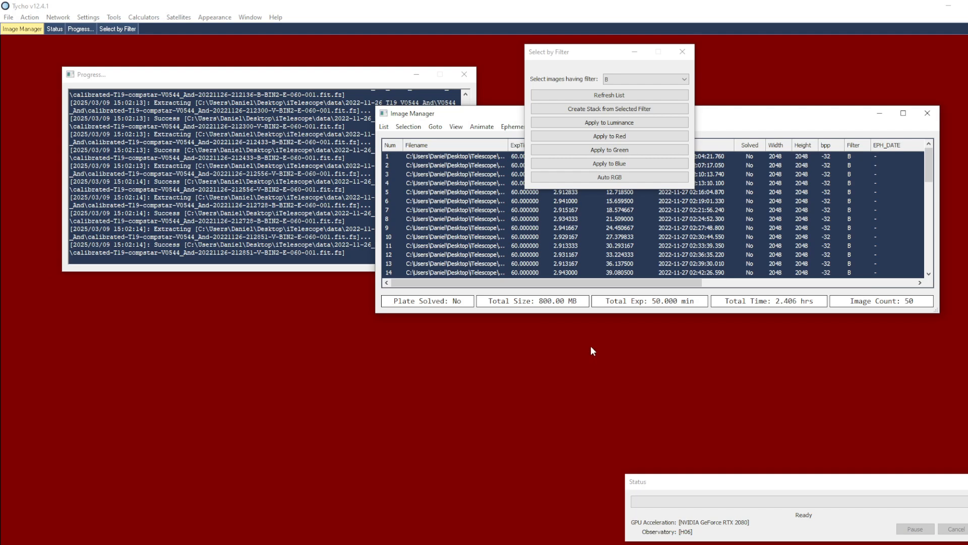
- Plate solve only the reference image, keeping the first image as reference and the existing solver settings
left_click(29, 17)
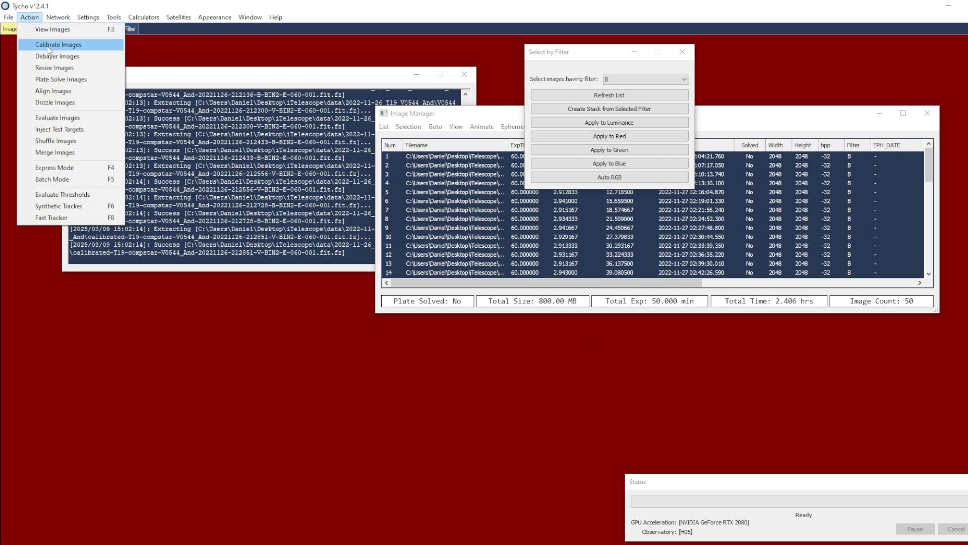
left_click(315, 330)
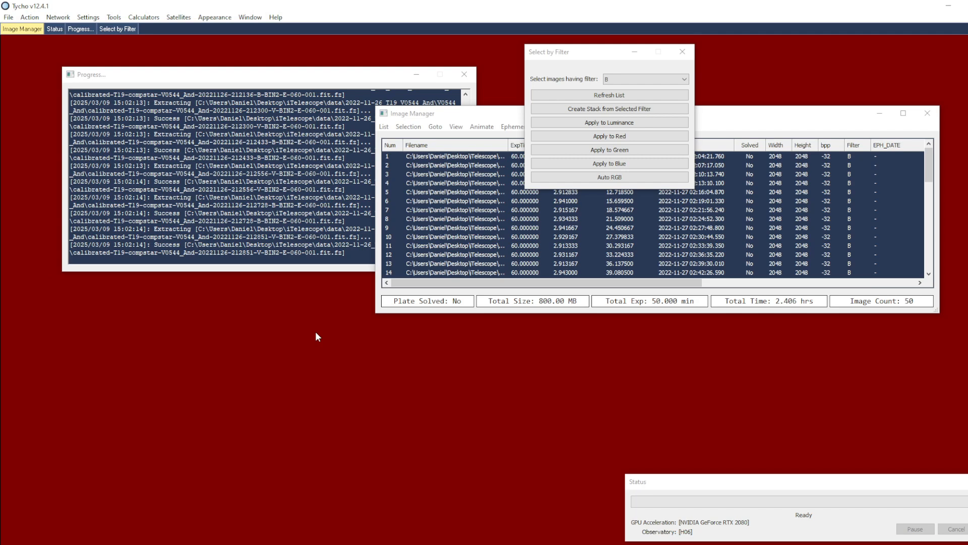
left_click(29, 17)
left_click(59, 80)
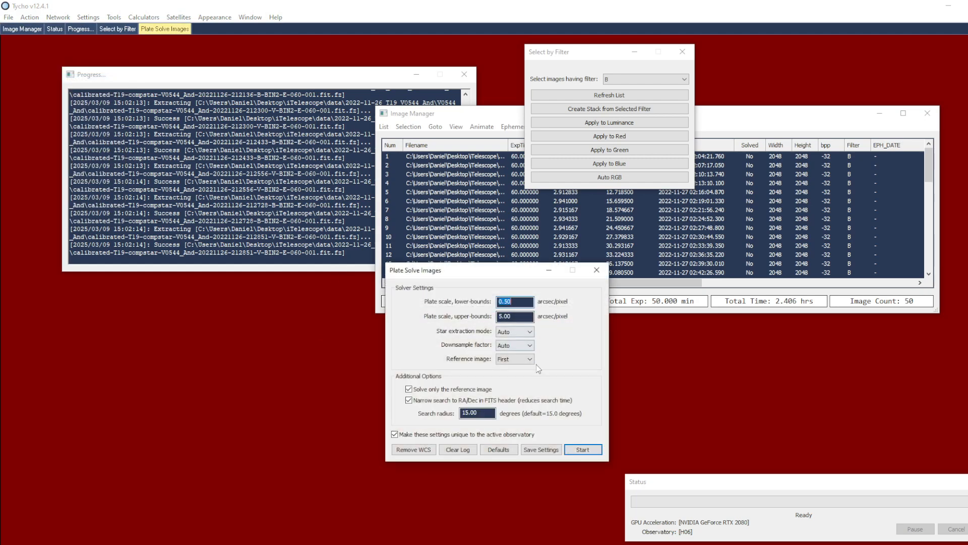
left_click(585, 449)
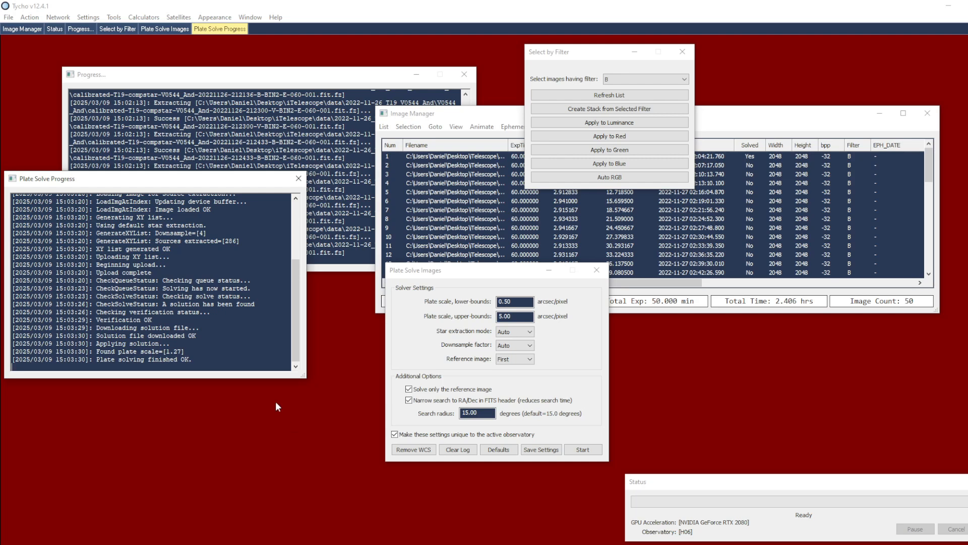
- Align the B-filter images in the list
left_click(30, 17)
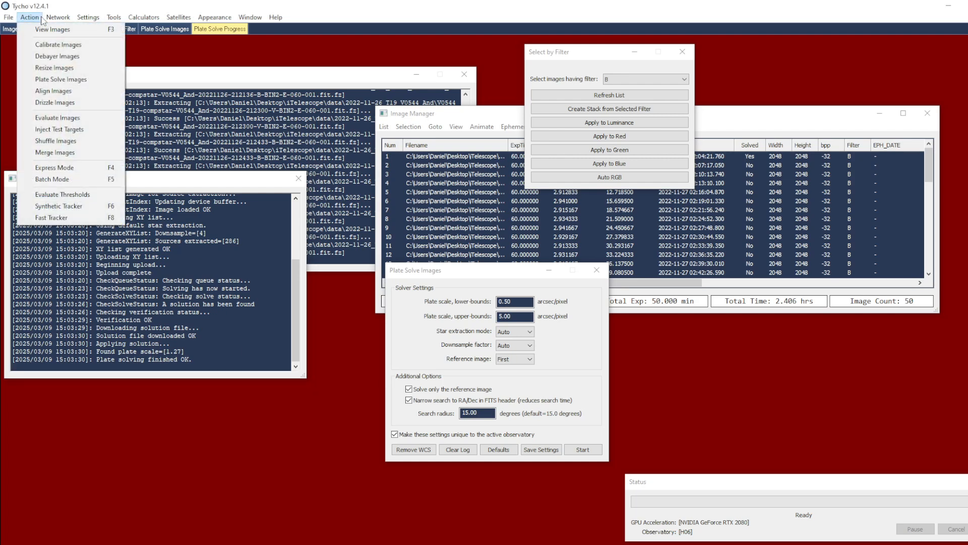
left_click(63, 91)
left_click(357, 432)
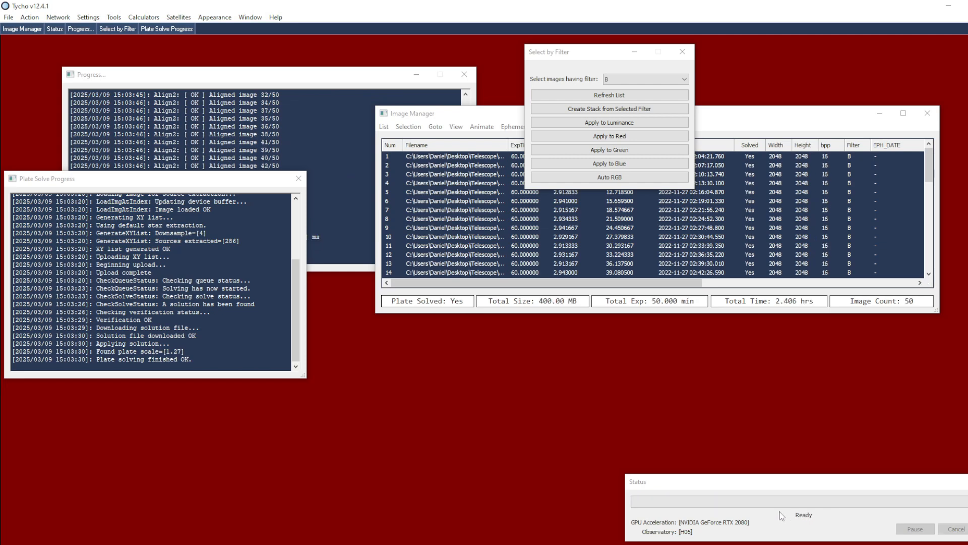
- Open the aligned images in the Image Viewer and load the known variable stars for the full field
left_click(29, 17)
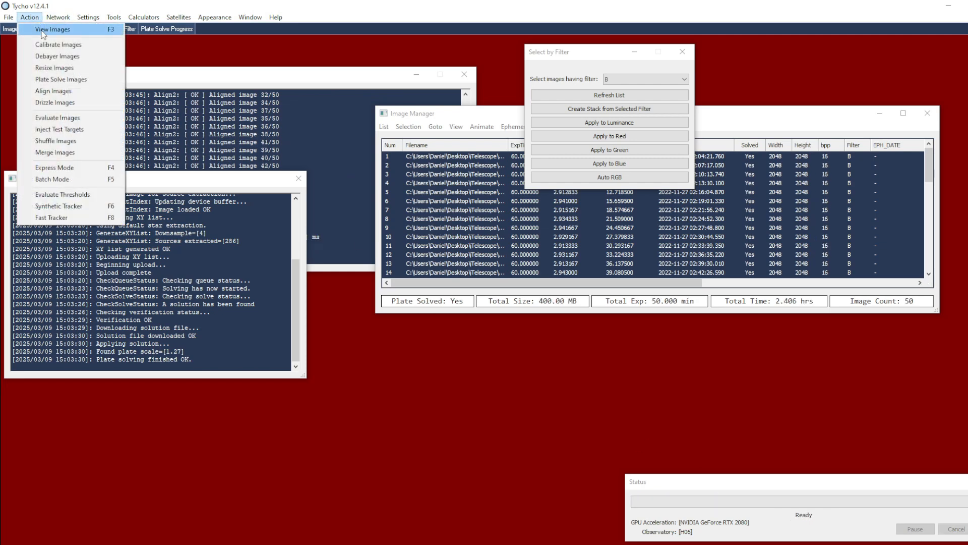
left_click(70, 31)
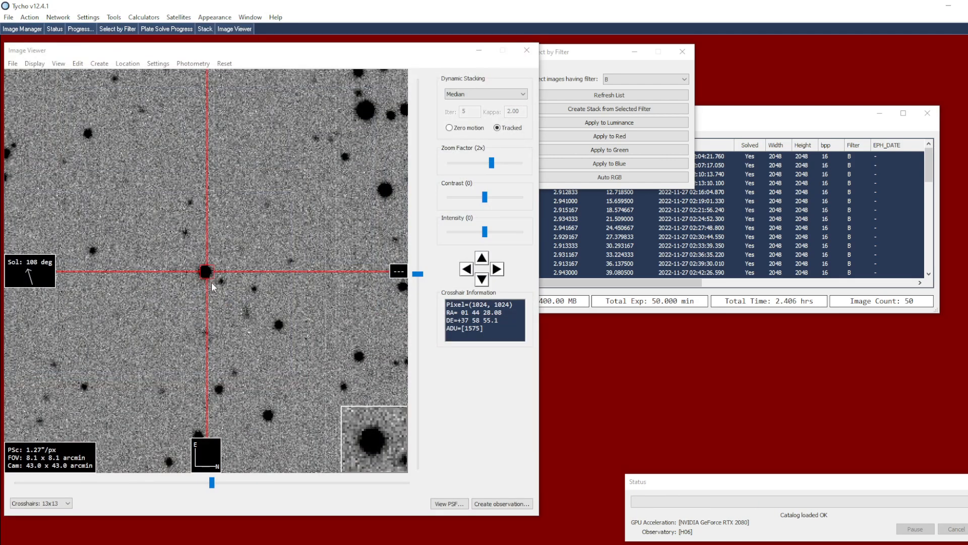
scroll(233, 283, "down", 2)
scroll(234, 283, "down", 1)
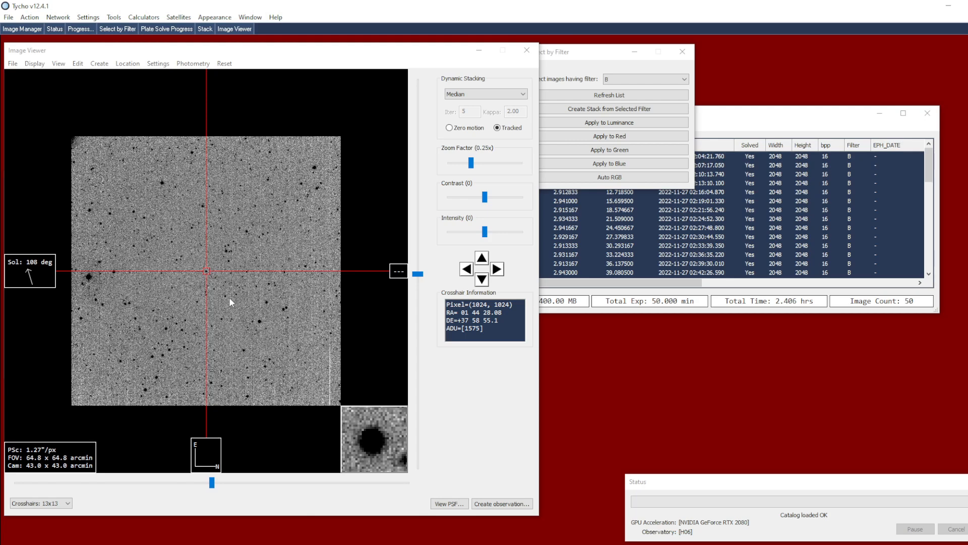
left_click(193, 63)
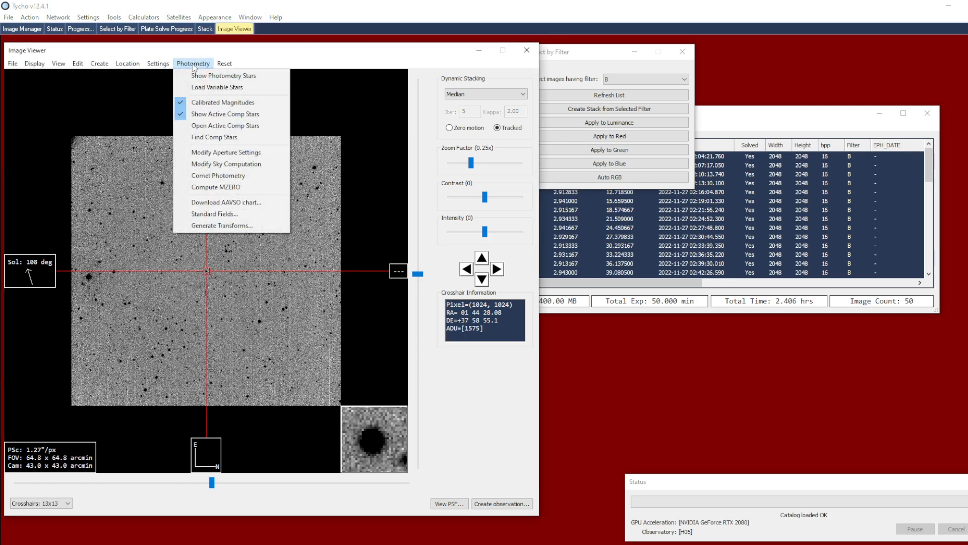
left_click(198, 87)
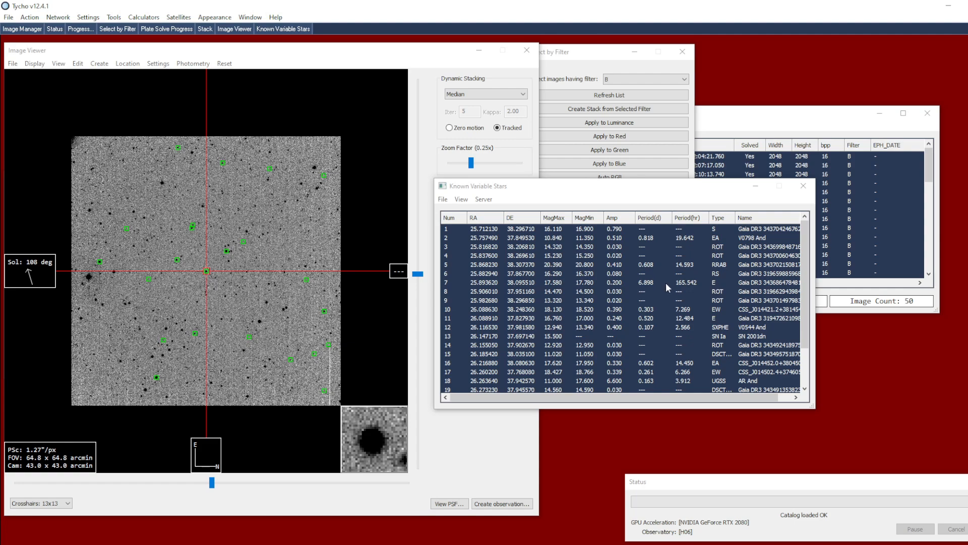
- Centre the image view closely on V0544 And using the list of known variable stars
left_click(750, 383)
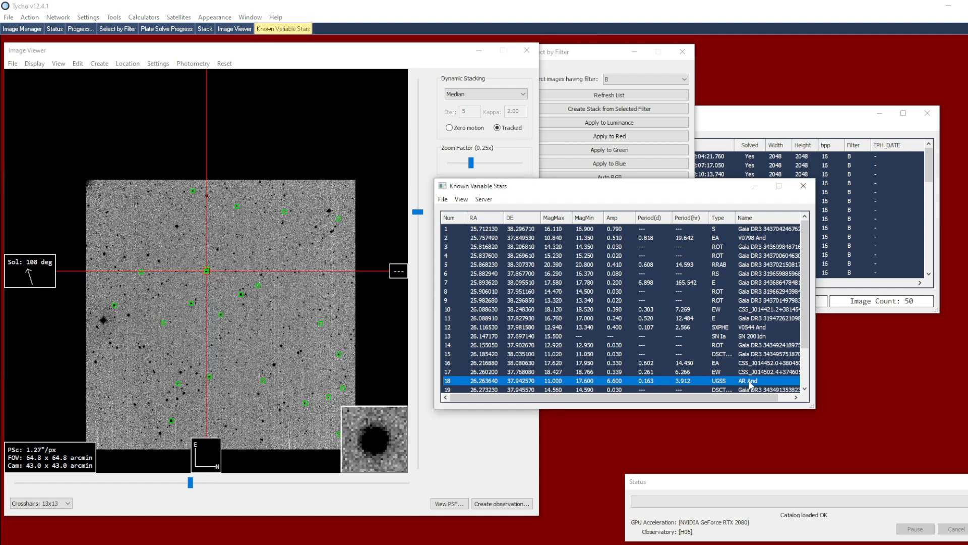
scroll(214, 277, "up", 2)
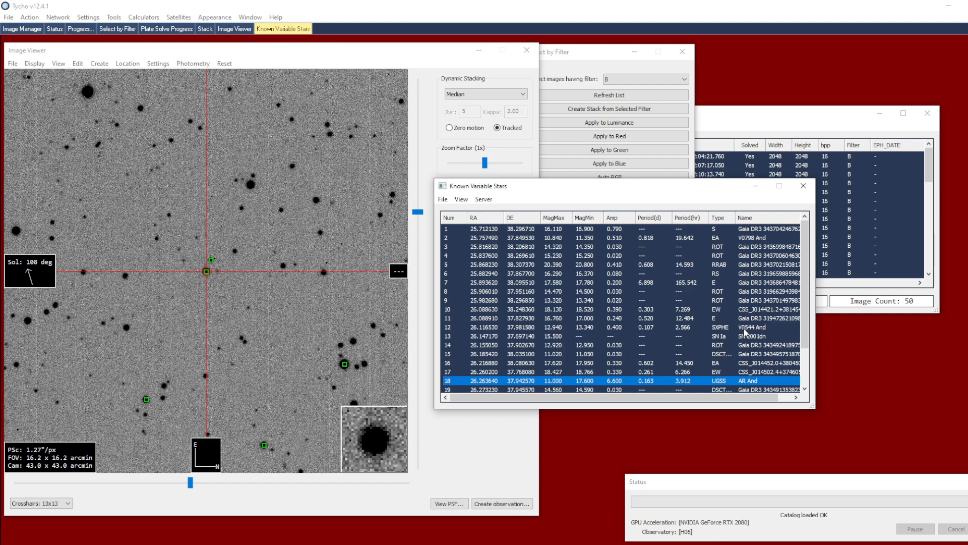
left_click(772, 328)
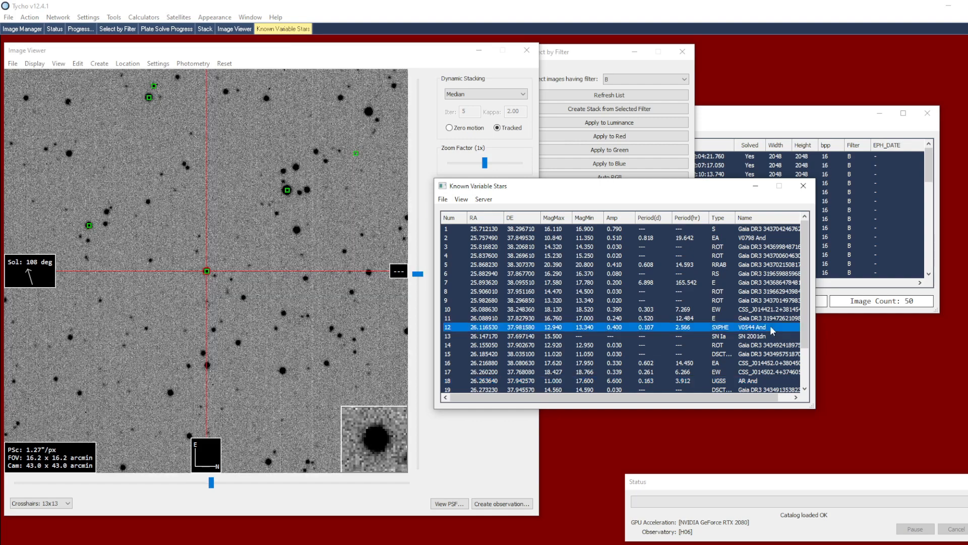
scroll(227, 287, "up", 2)
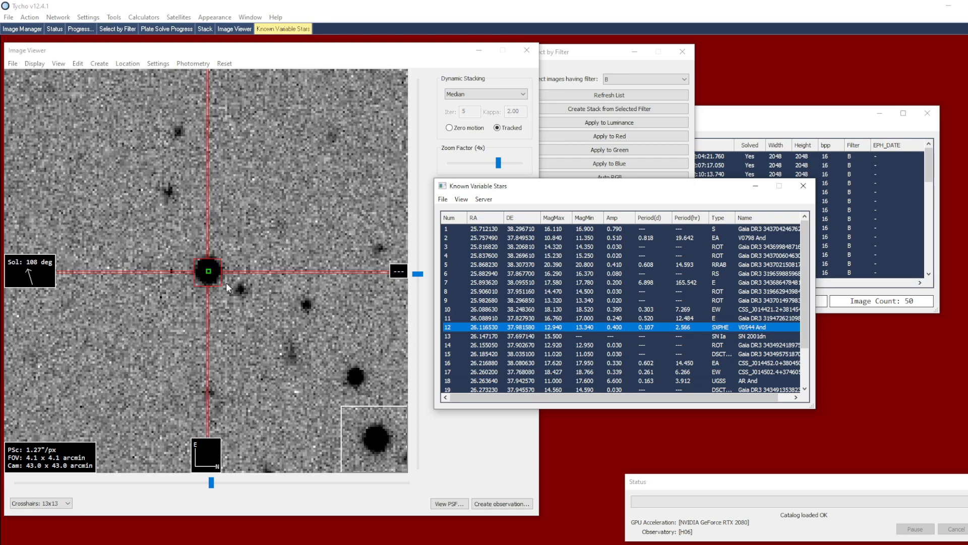
scroll(218, 276, "up", 1)
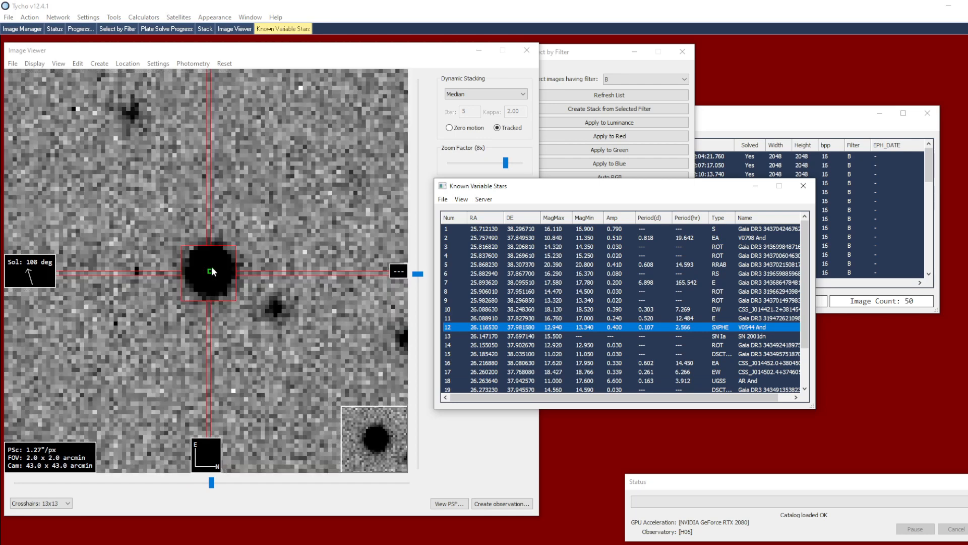
- Place both Marker 1 and Marker 2 on the star V0544 And
left_click(212, 268)
right_click(263, 238)
left_click(283, 257)
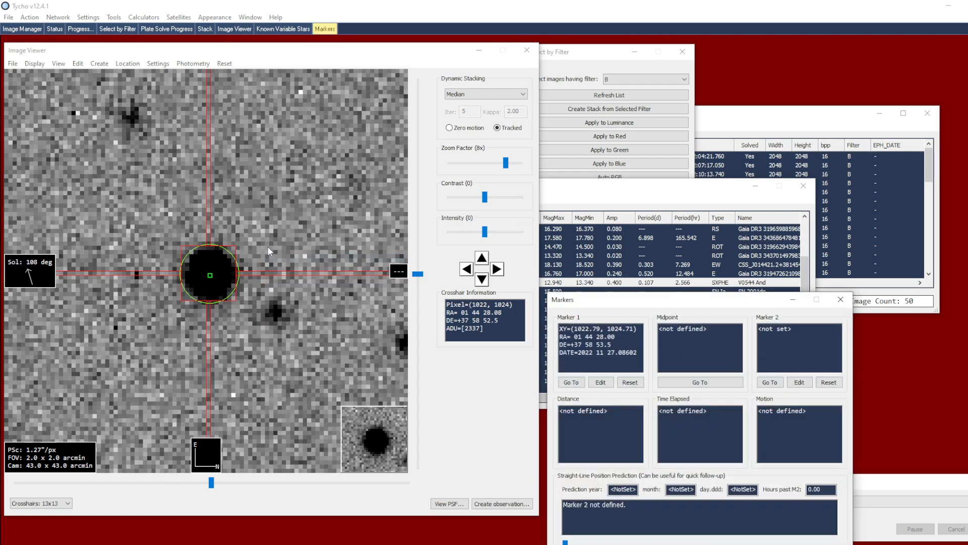
right_click(267, 247)
left_click(298, 276)
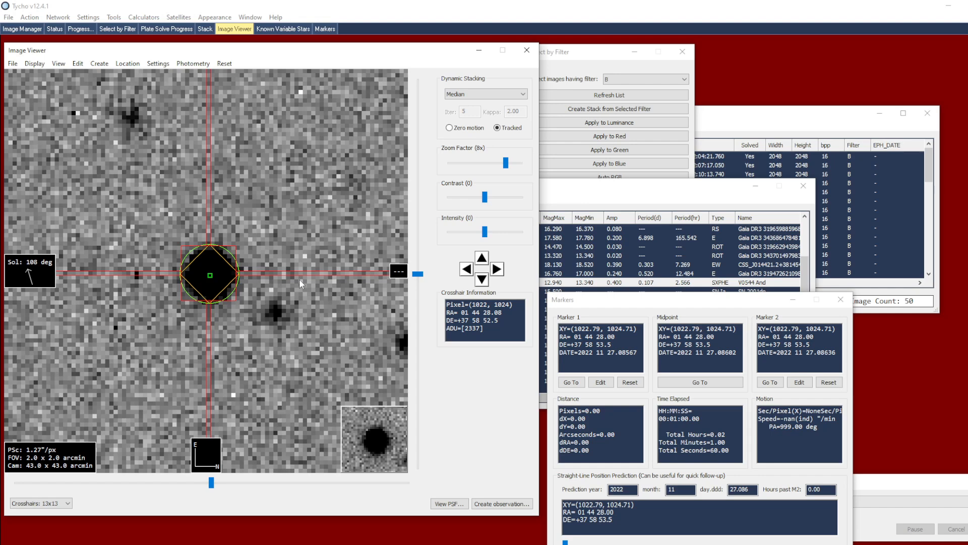
- Review the target aperture radius, dead zone and sky annulus settings around V0544 And, leaving the values as they are
scroll(279, 240, "down", 1)
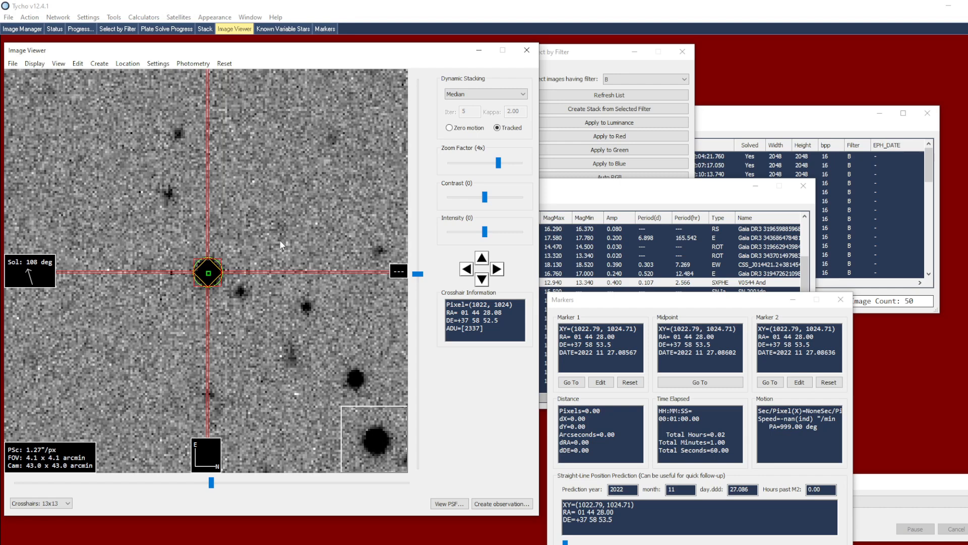
left_click(193, 63)
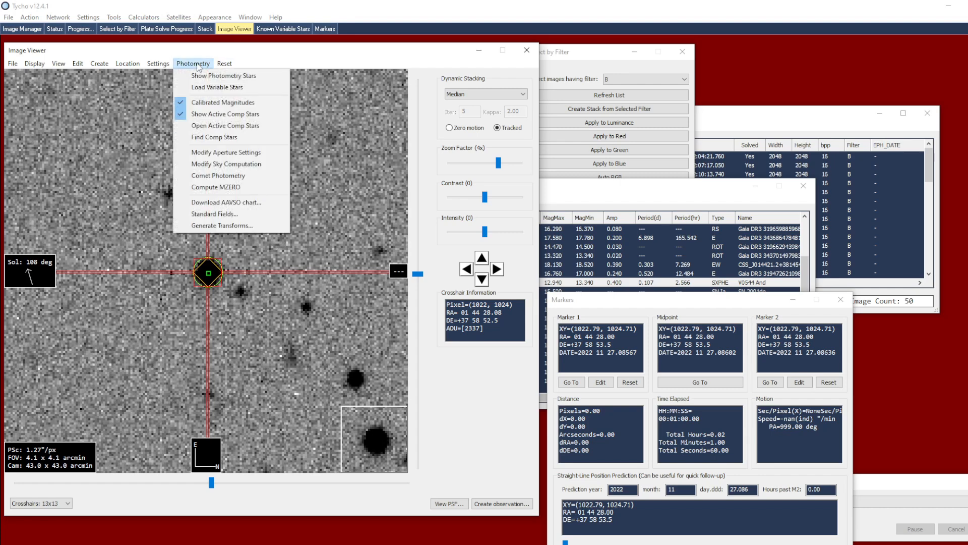
left_click(213, 151)
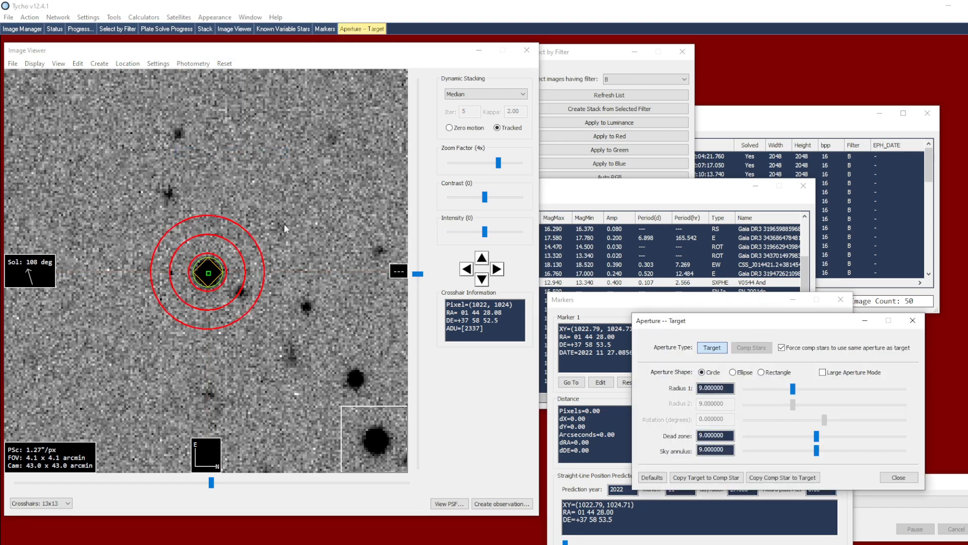
left_click_drag(673, 327, 619, 325)
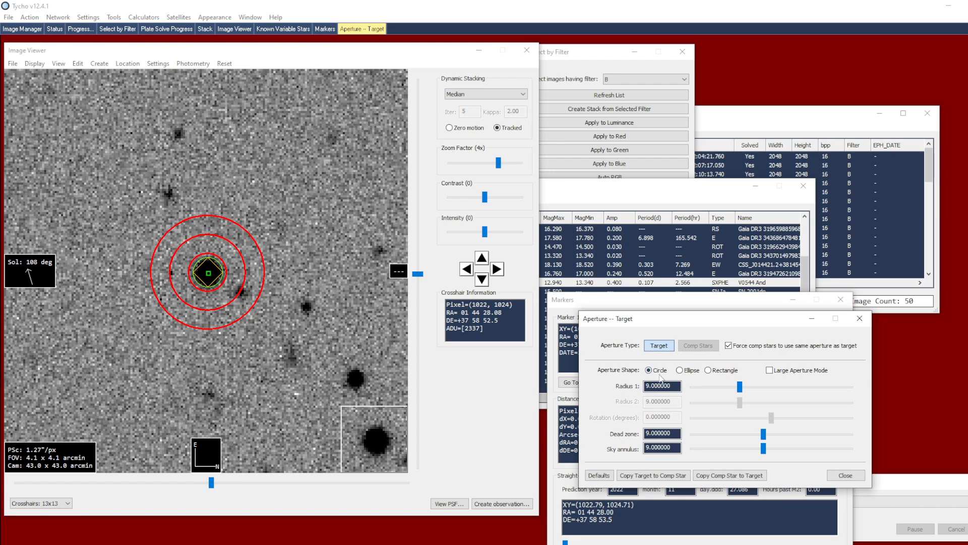
left_click(676, 434)
left_click(675, 447)
scroll(246, 281, "up", 1)
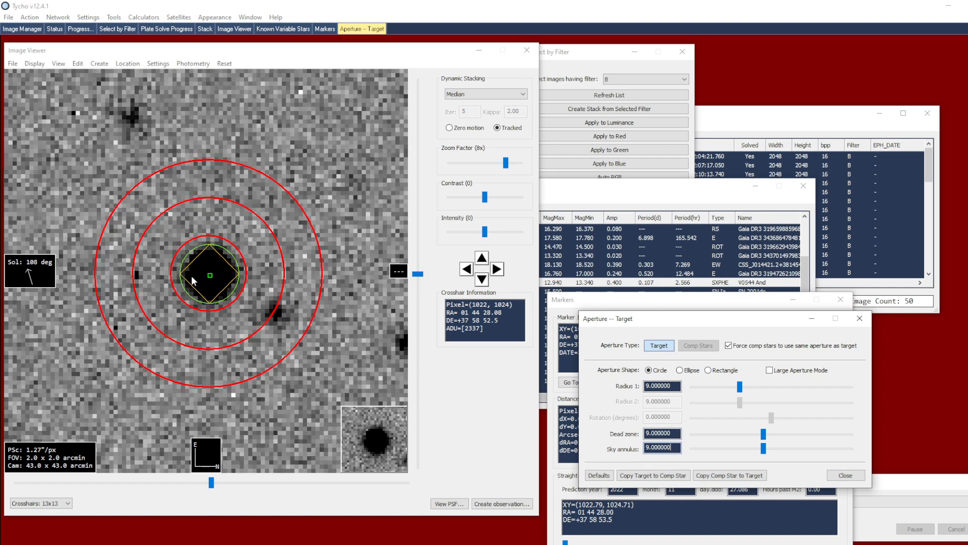
left_click_drag(615, 331, 547, 333)
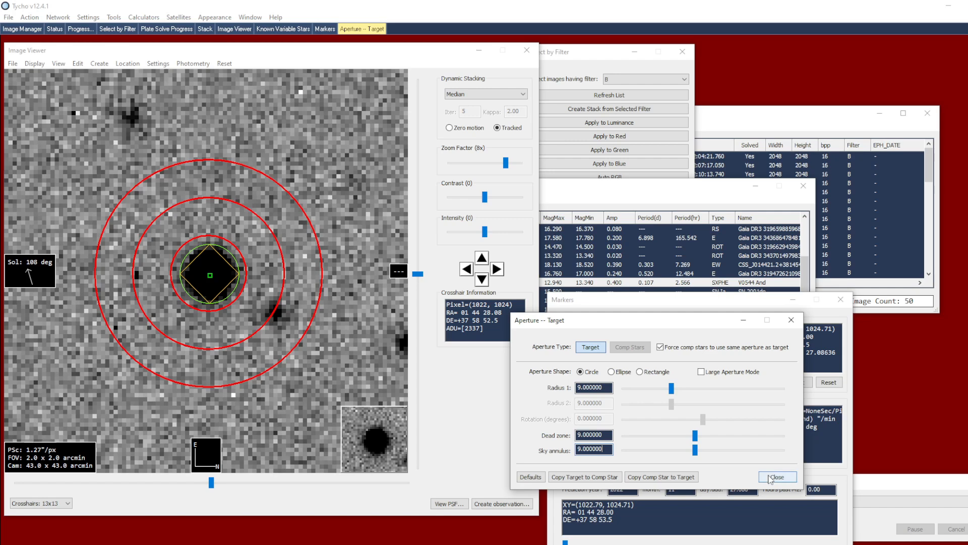
left_click(776, 476)
- Download the AAVSO chart of comparison stars for the wider field around V0544 And
scroll(321, 285, "down", 1)
scroll(320, 285, "down", 1)
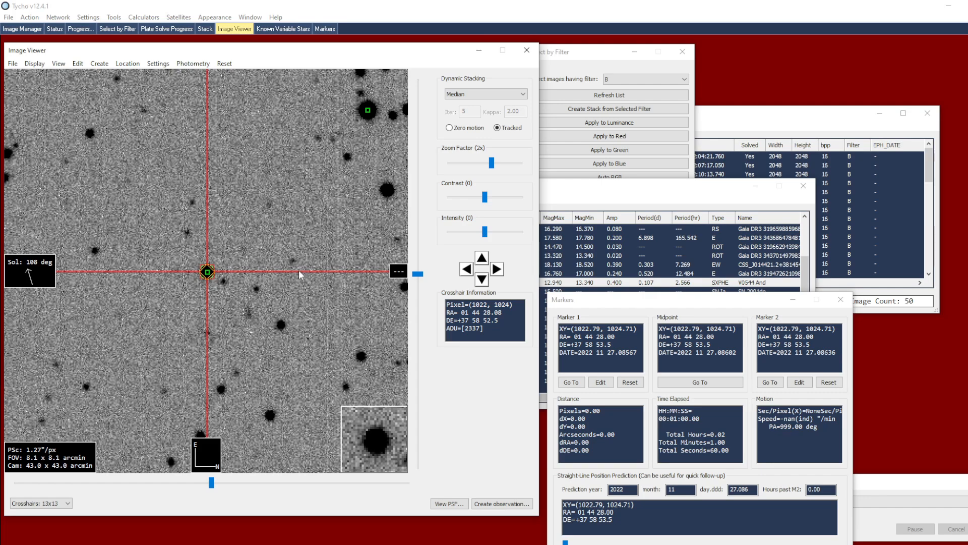
left_click(195, 66)
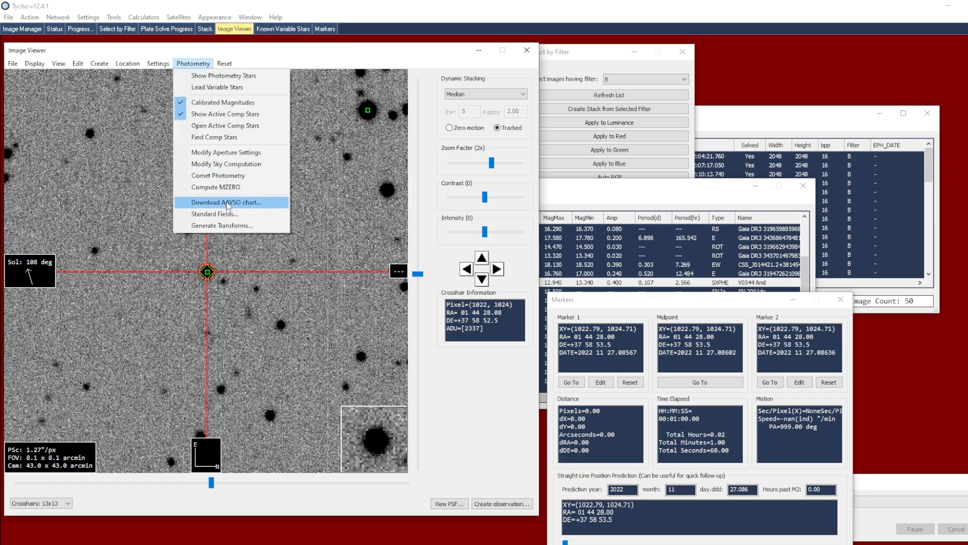
left_click(259, 204)
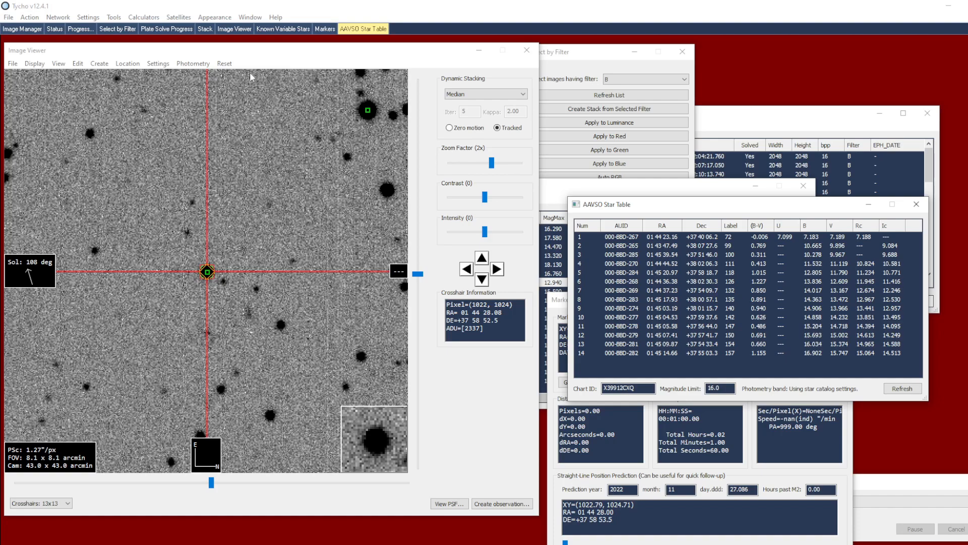
- Find comparison stars for the field and compare the candidates with the AAVSO star table
left_click(193, 64)
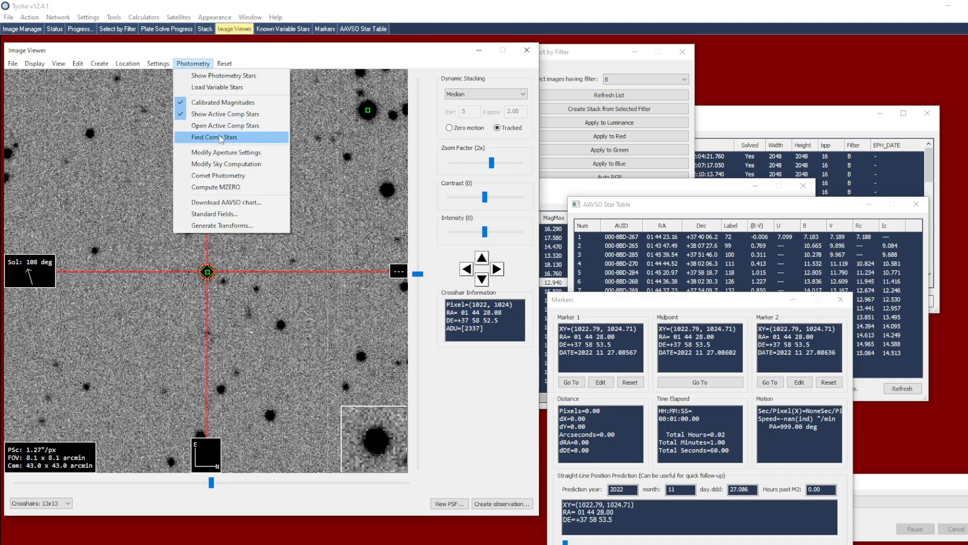
left_click(220, 137)
left_click_drag(658, 97, 499, 119)
left_click(755, 211)
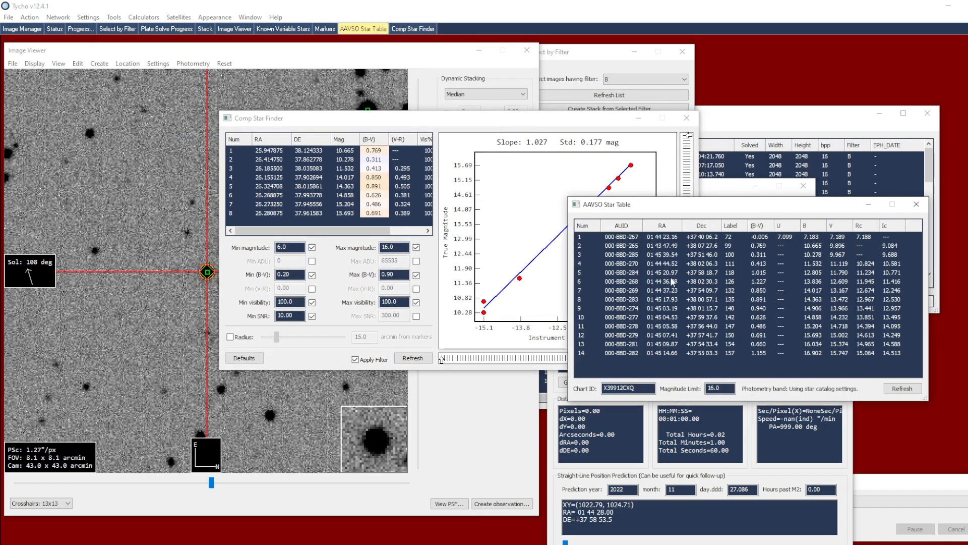
left_click(386, 125)
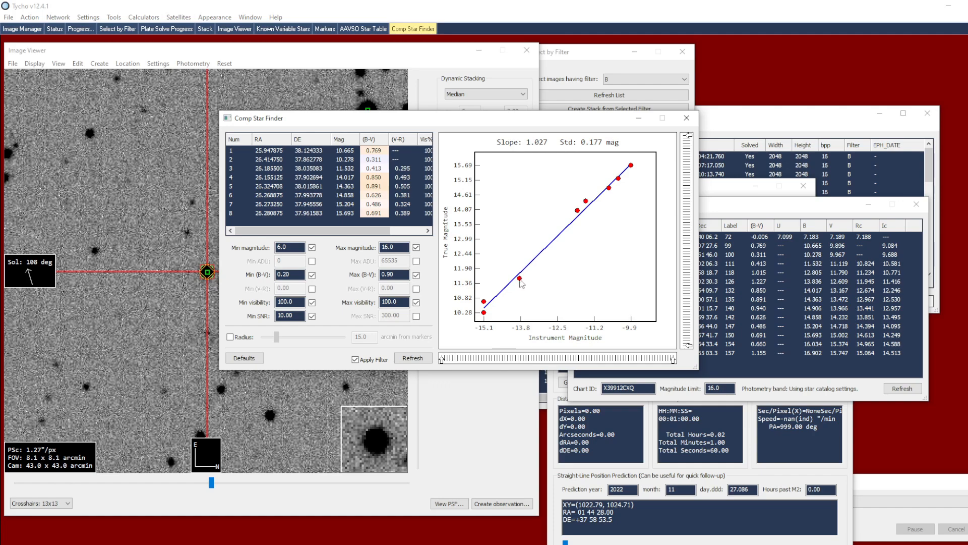
- Add the magnitude 11.532, 14.017, 14.363 and 14.858 stars from the finder plot to the active comparison stars
right_click(520, 280)
left_click(541, 286)
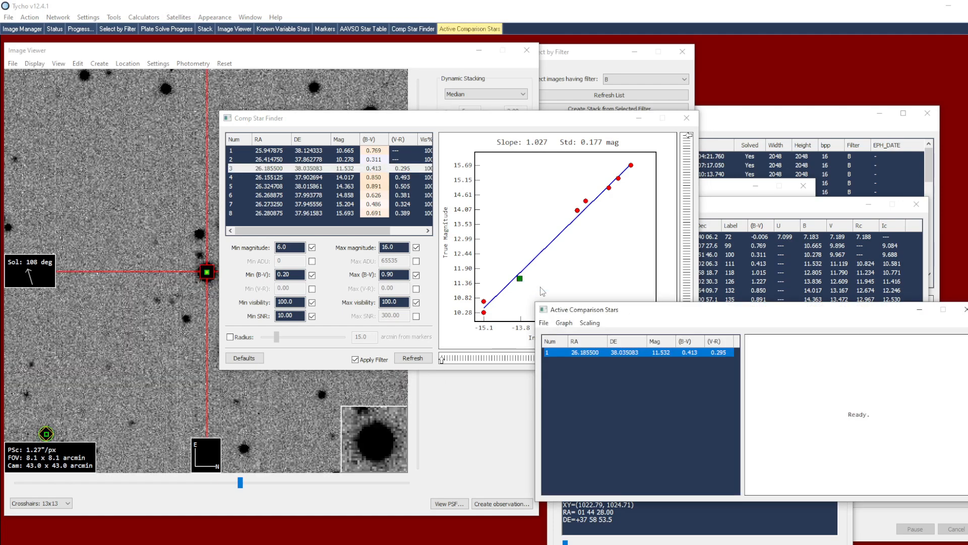
right_click(578, 212)
left_click(591, 222)
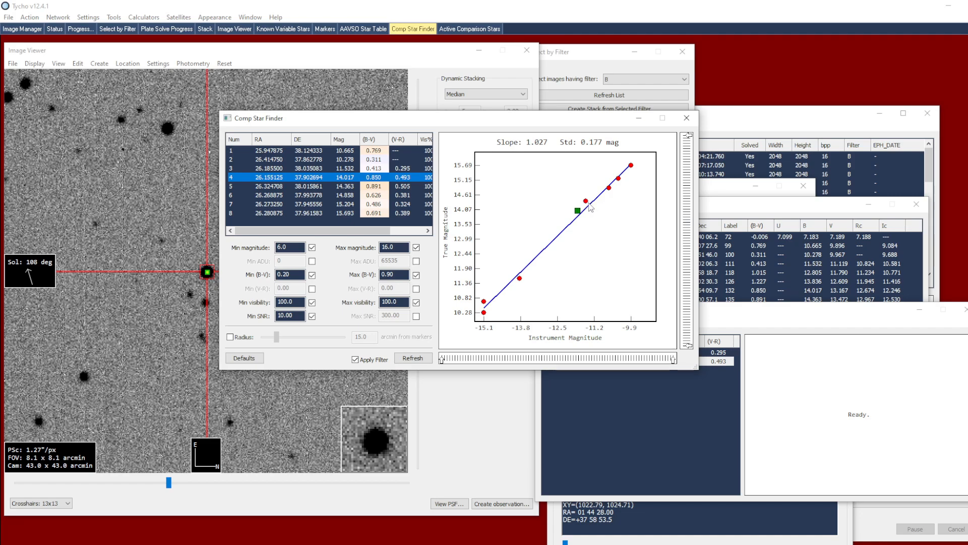
right_click(587, 202)
left_click(595, 211)
right_click(609, 187)
left_click(629, 195)
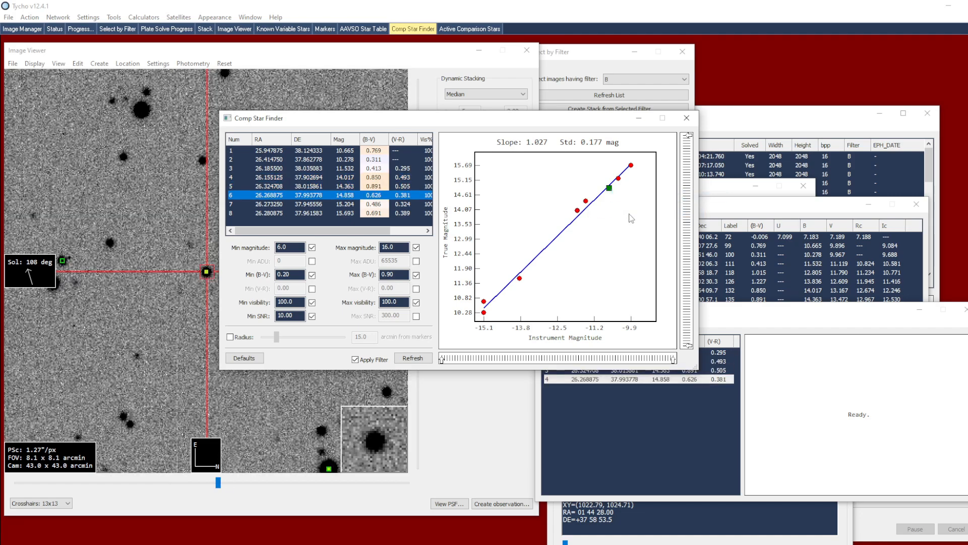
- Set the magnitude 14.858 star in the active comparison list as the check star
left_click(626, 404)
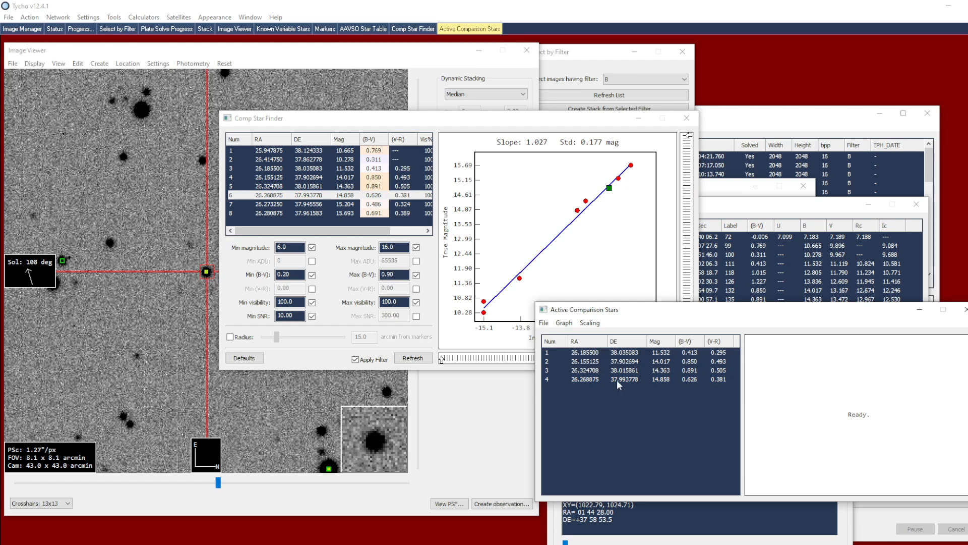
right_click(618, 385)
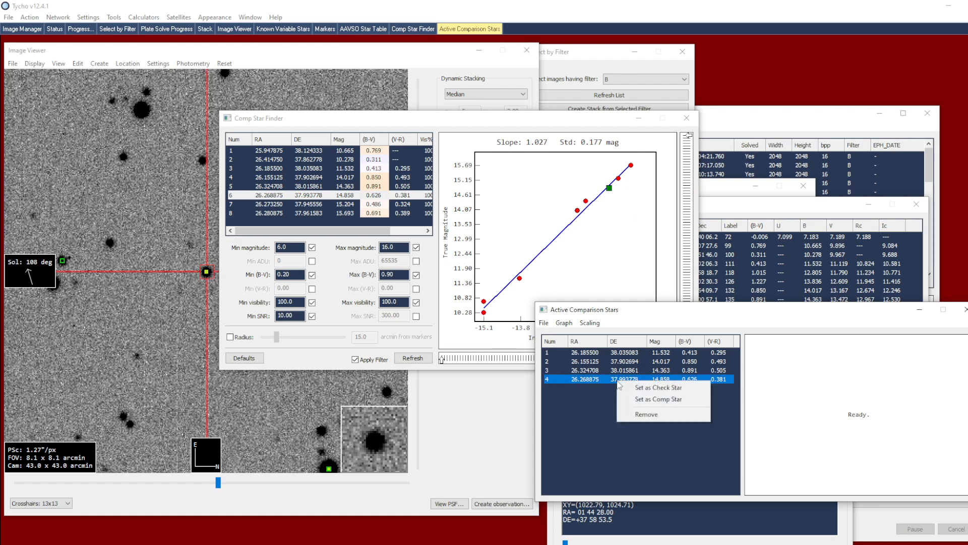
left_click(625, 388)
- Plot raw magnitude against time and examine the curve of each active comparison star and the check star for stability
left_click(561, 327)
left_click(570, 358)
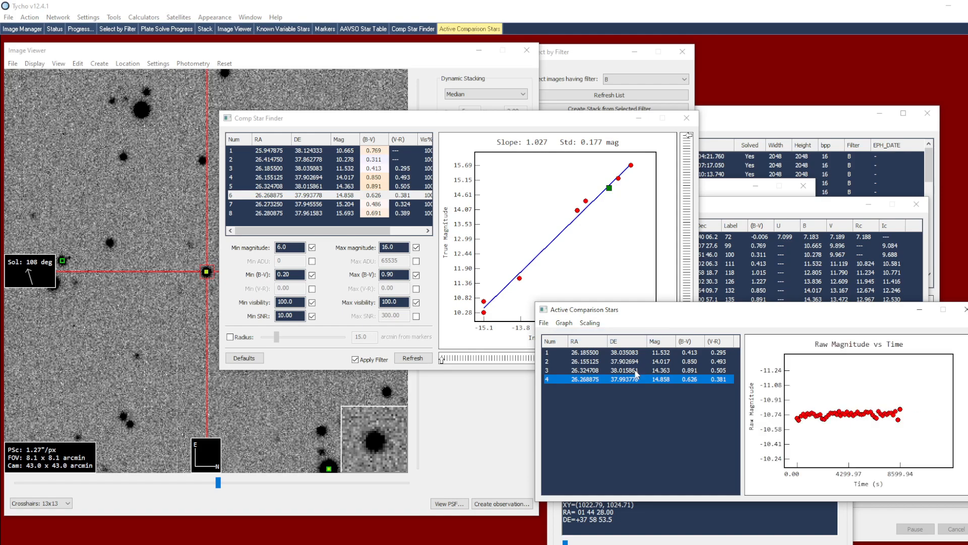
left_click(665, 371)
left_click(665, 362)
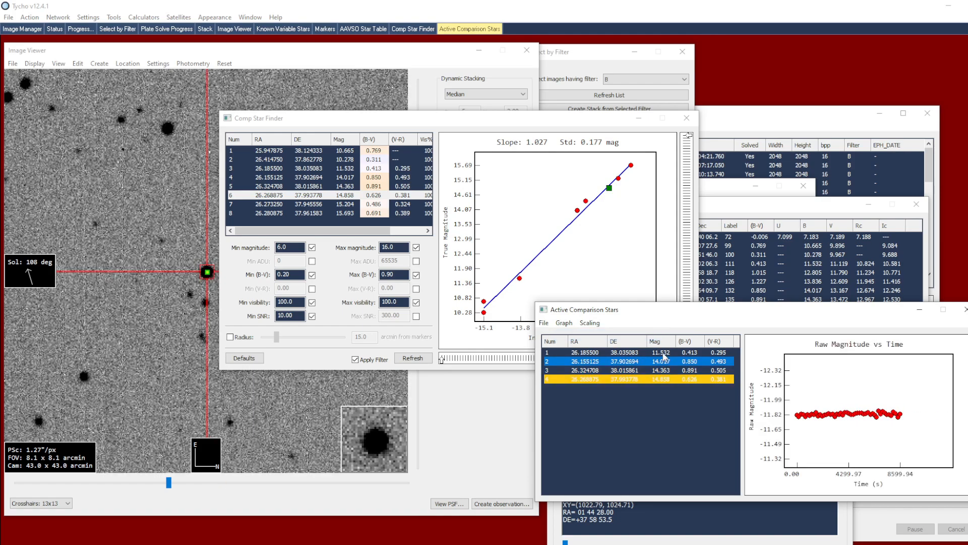
left_click(663, 353)
left_click(664, 362)
left_click(667, 370)
left_click(670, 379)
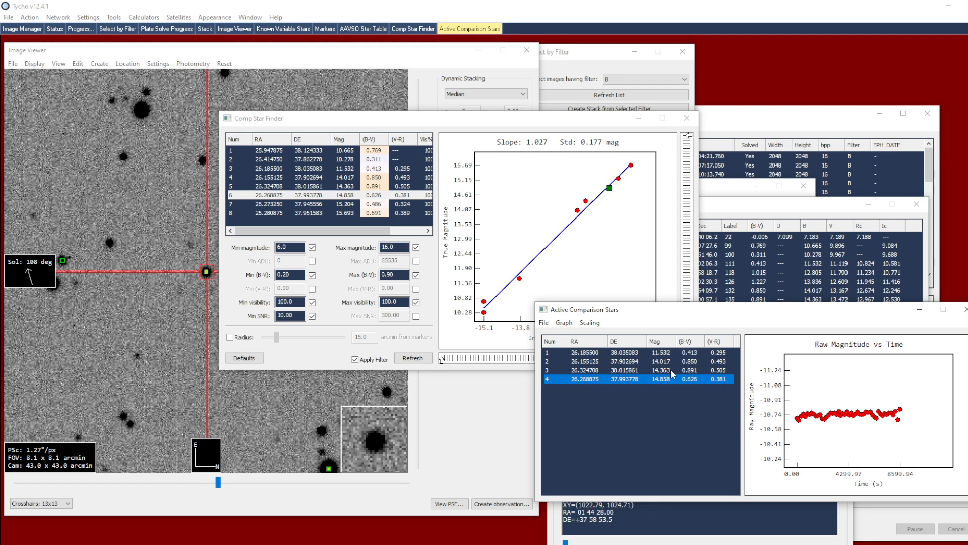
left_click(672, 371)
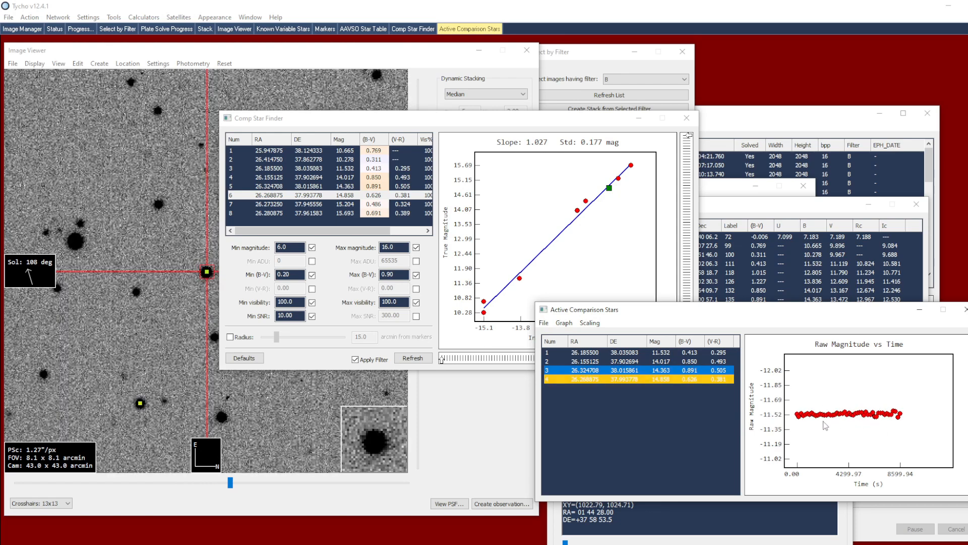
left_click(716, 363)
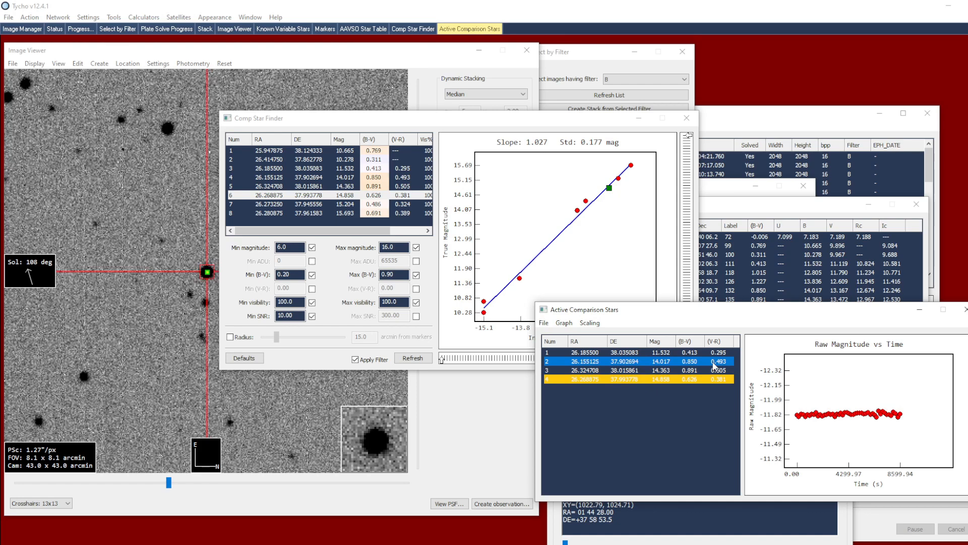
left_click(716, 355)
left_click(716, 361)
left_click(675, 424)
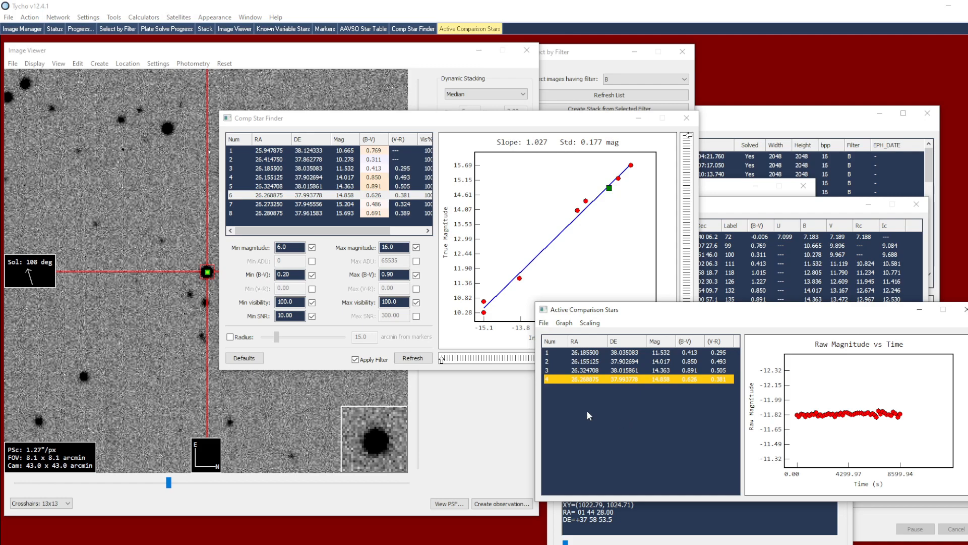
- Return the image view to V0544 And and create its photometry from the markers
left_click(173, 284)
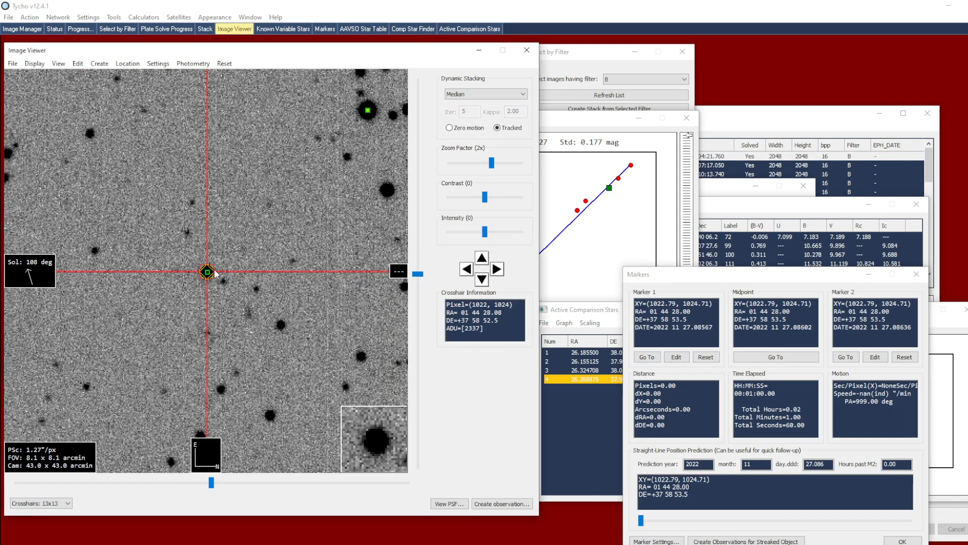
scroll(215, 273, "up", 1)
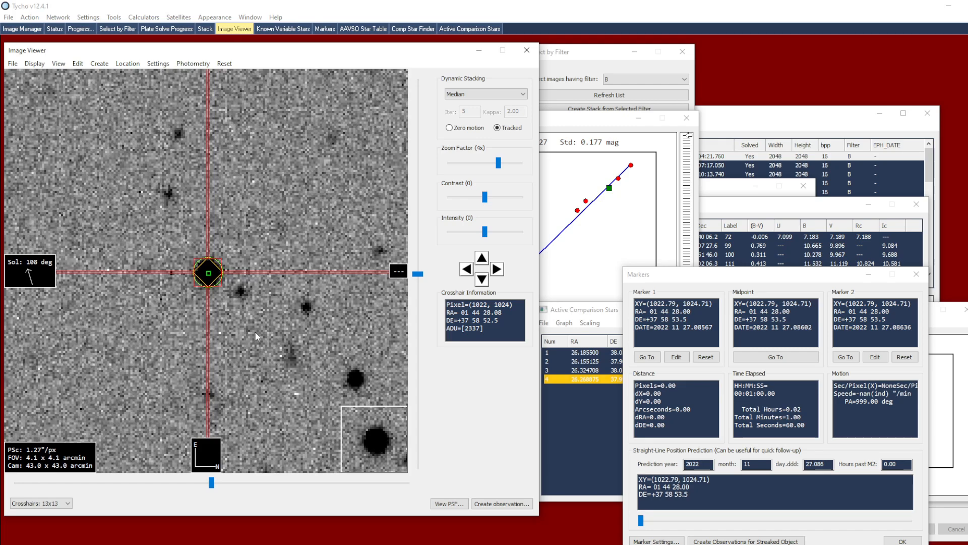
right_click(245, 216)
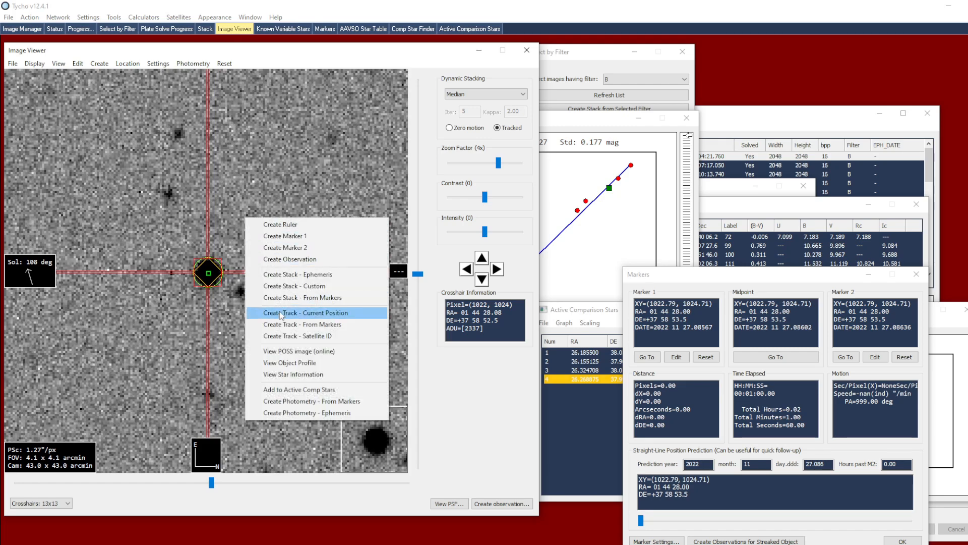
left_click(294, 401)
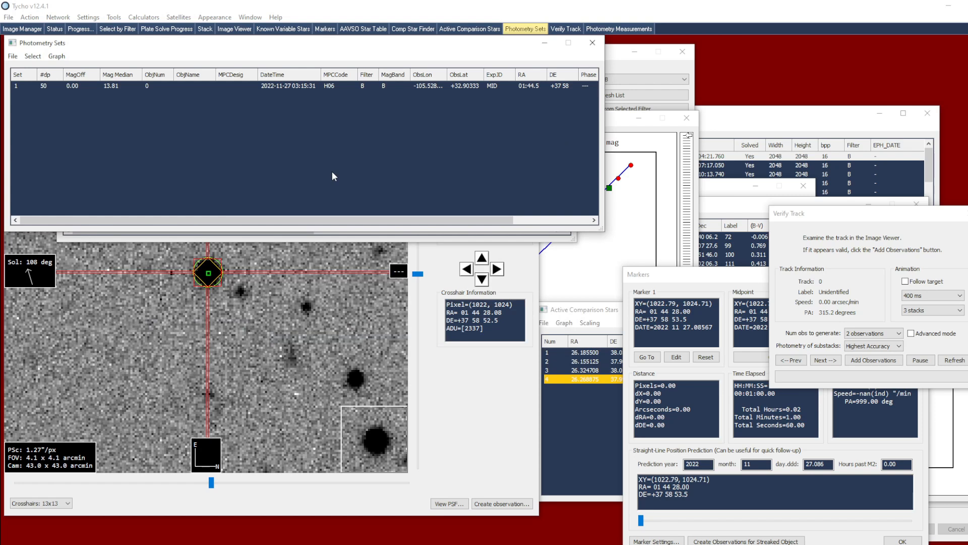
- Save the photometry set to the repository folder aavso_test under the name V0544_And
left_click(13, 56)
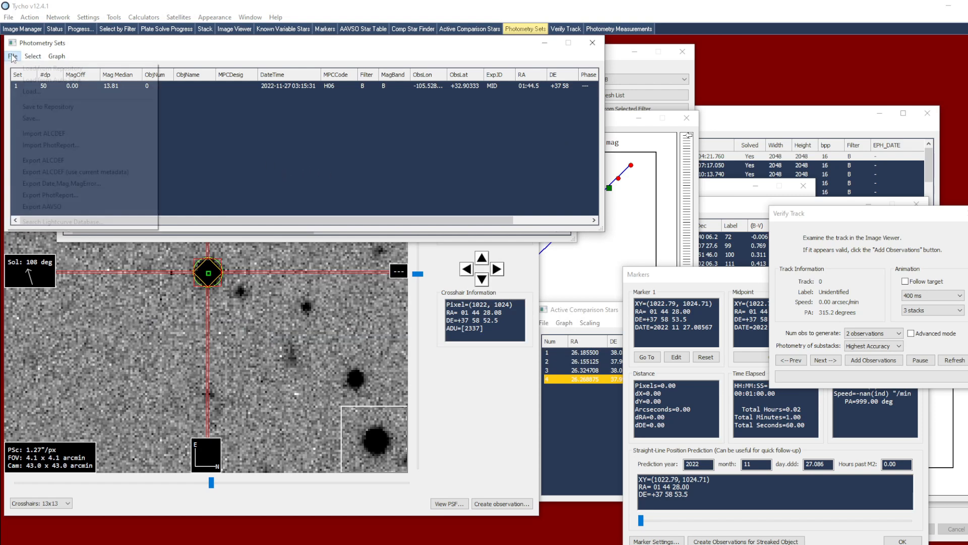
left_click(47, 107)
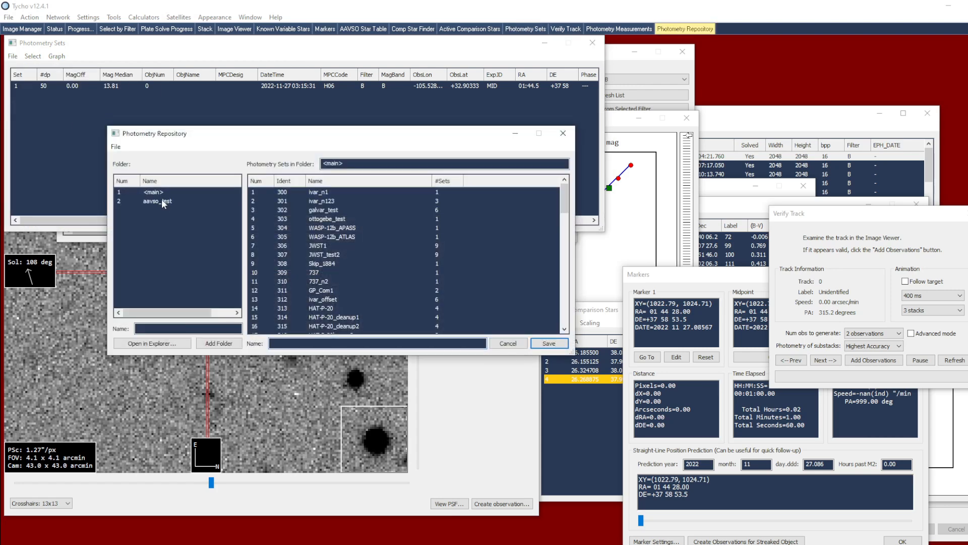
left_click(162, 201)
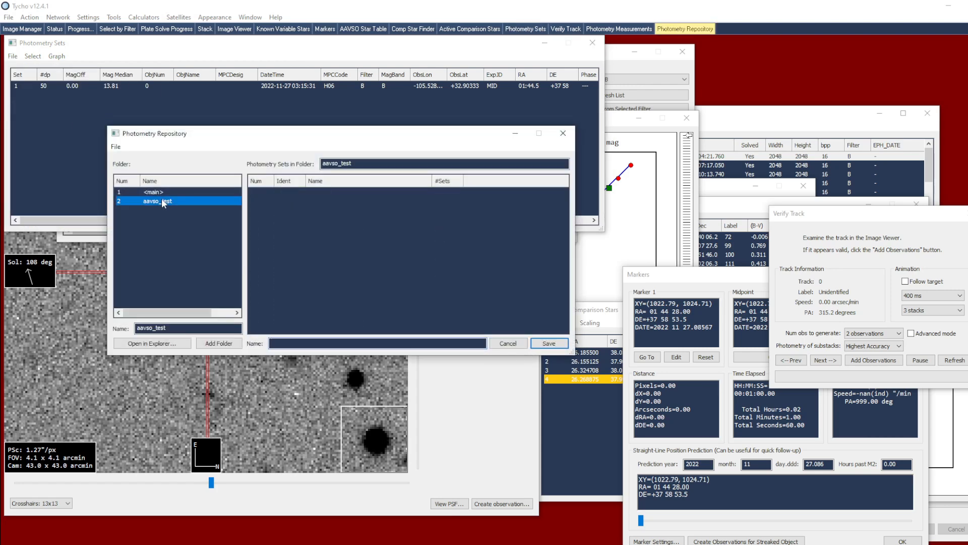
left_click(295, 344)
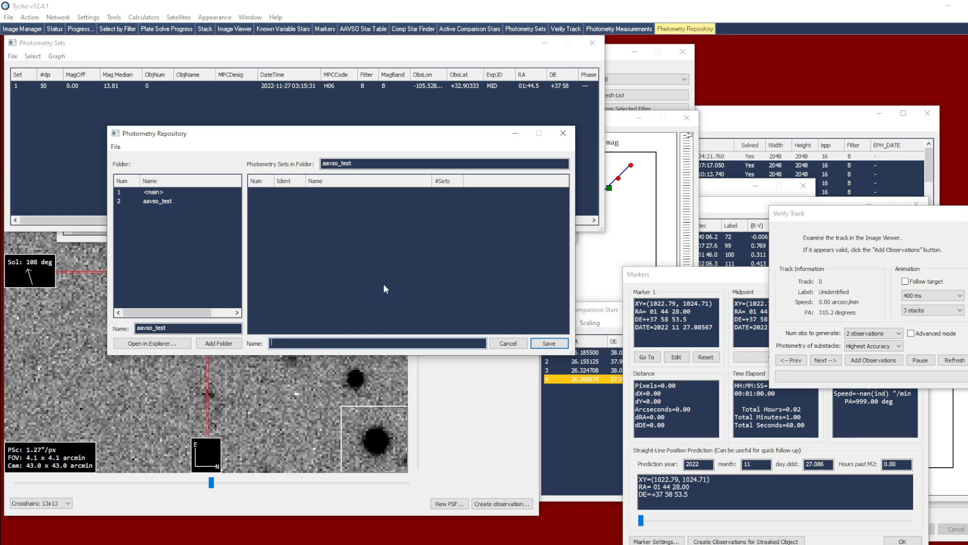
type("V0544_And")
left_click(561, 343)
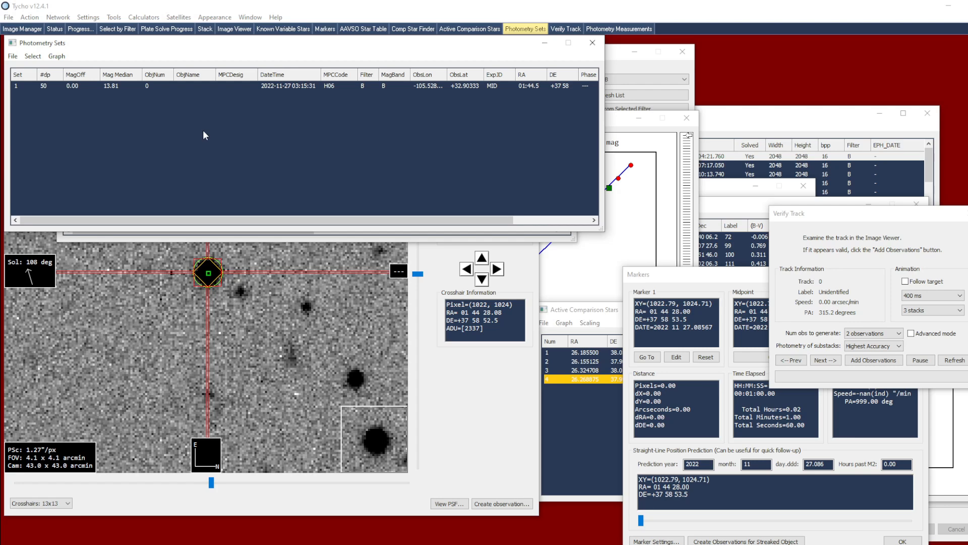
- Plot the lightcurve of all photometry sets and set its custom object label to V0544 And
left_click(58, 57)
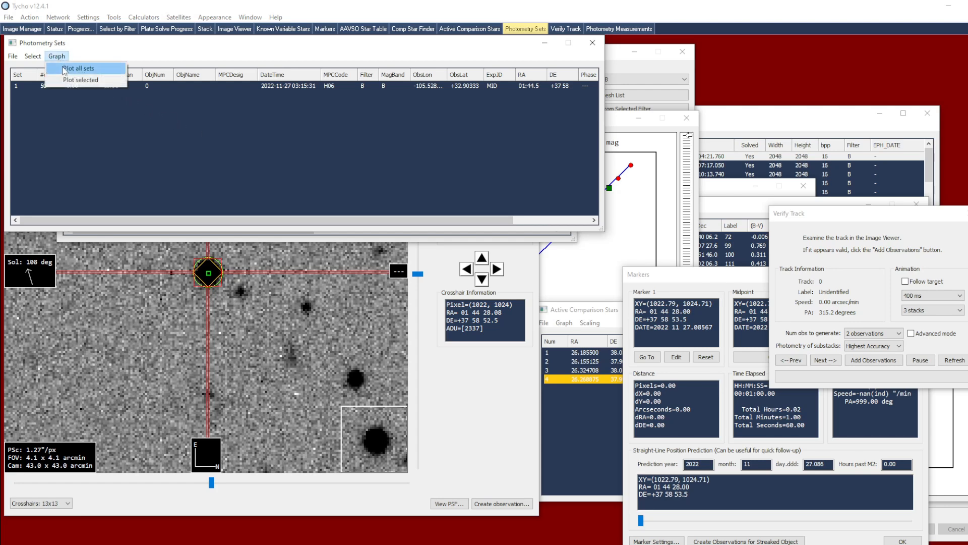
left_click(65, 69)
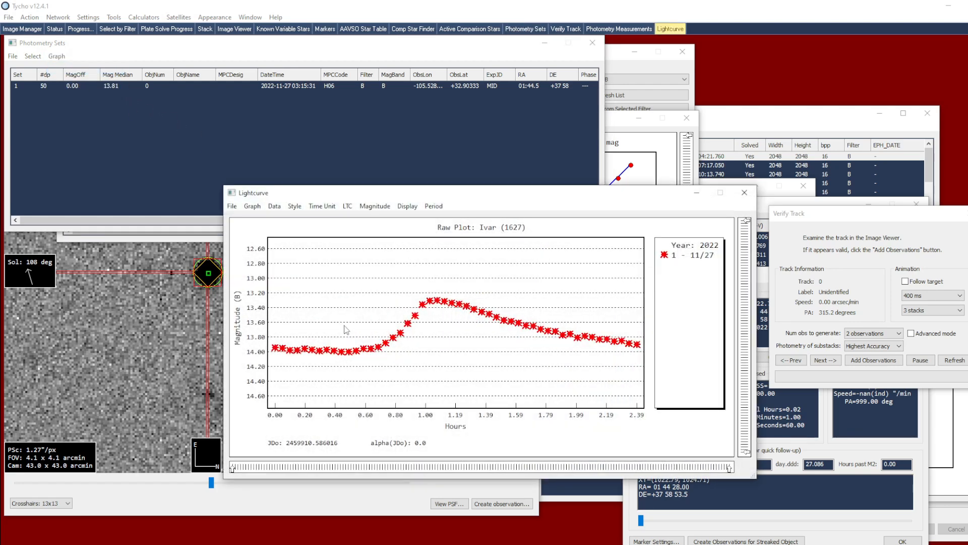
left_click(252, 206)
left_click(272, 218)
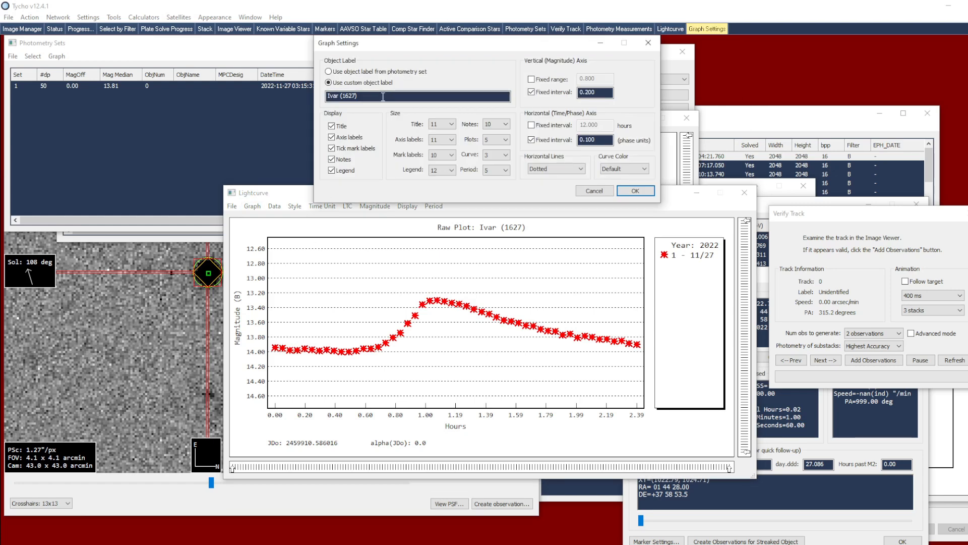
type("V0")
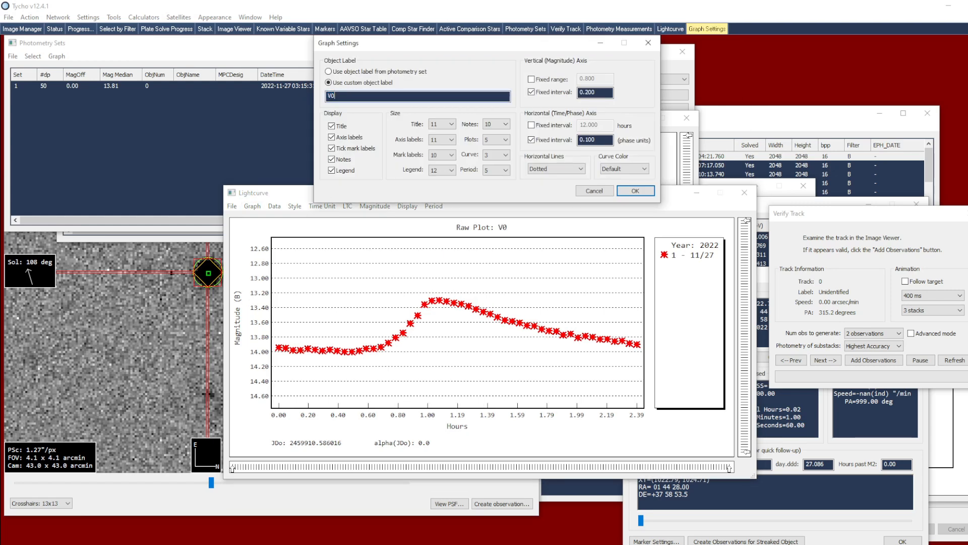
type("544 And")
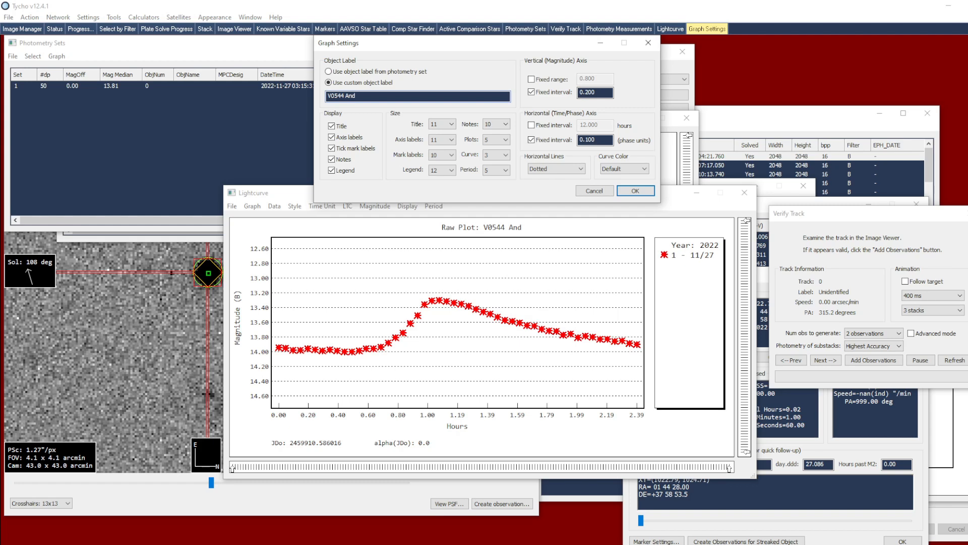
left_click(636, 190)
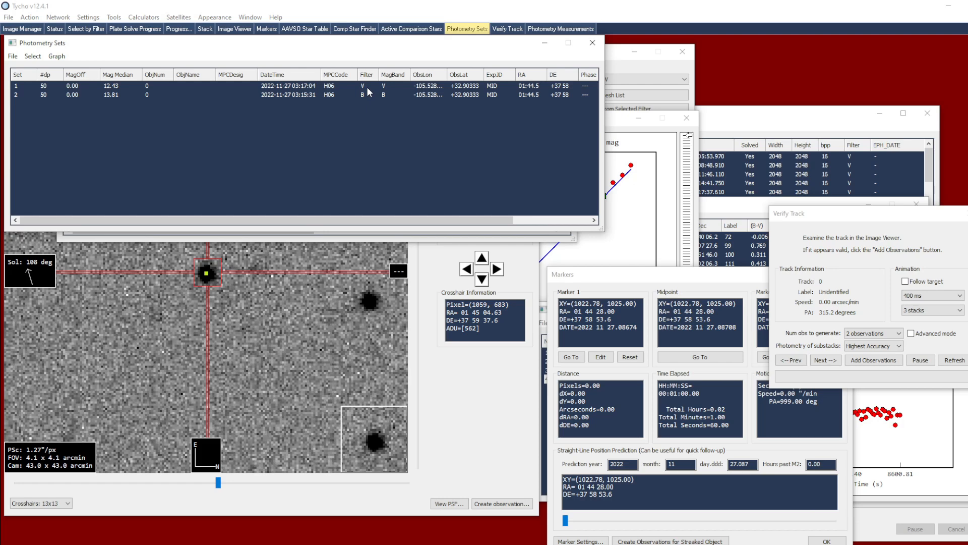
- Move the B-filter photometry set above the V-filter set and plot all sets together
right_click(331, 95)
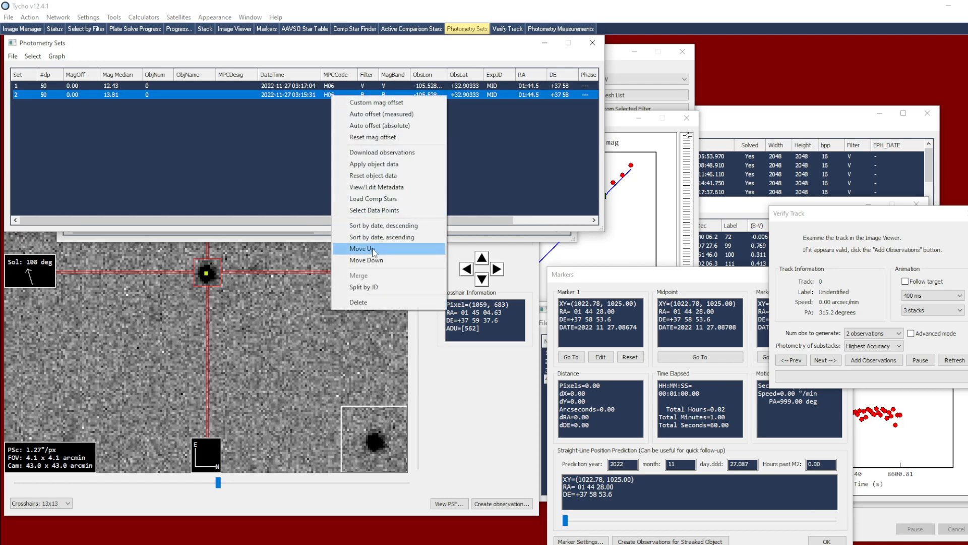
left_click(373, 249)
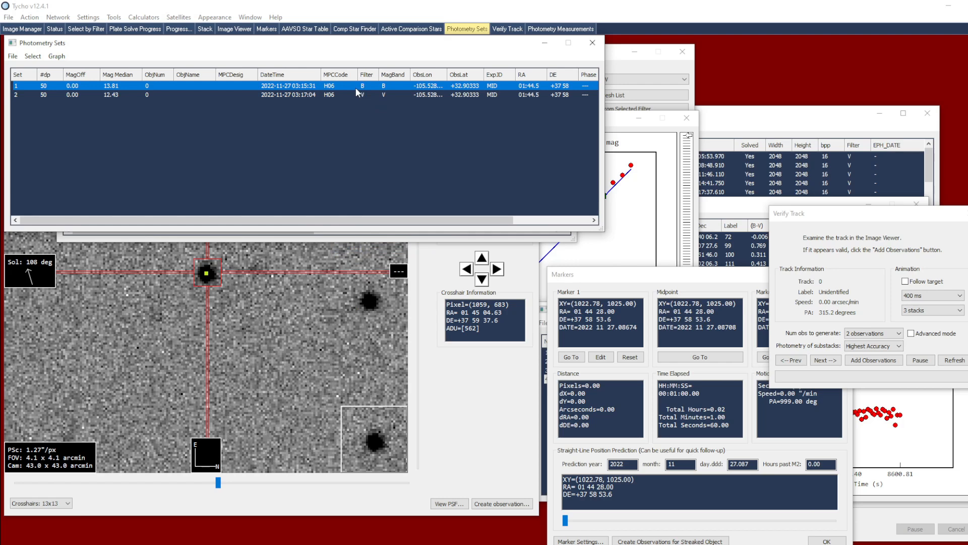
left_click(56, 56)
left_click(71, 68)
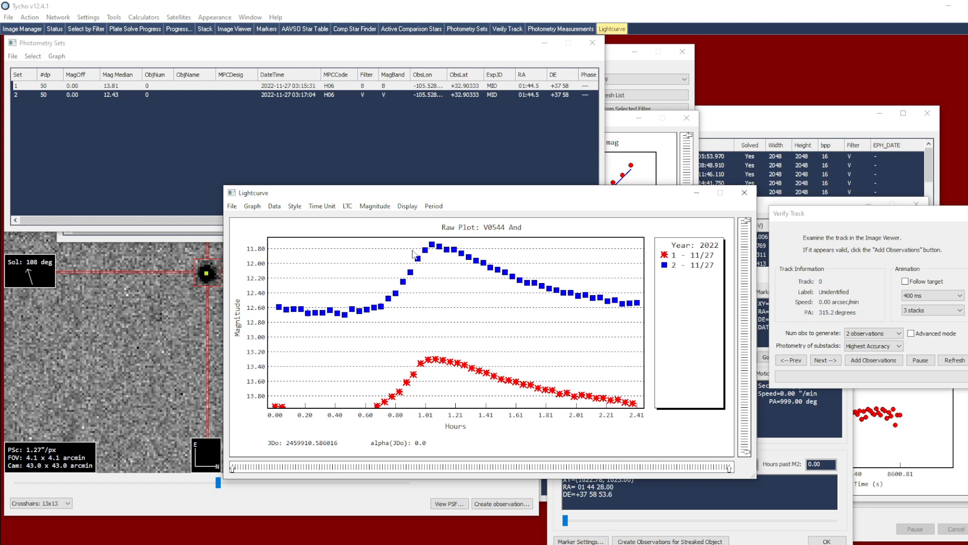
- Set the lightcurve's fixed vertical magnitude axis interval to 0.4
left_click(296, 207)
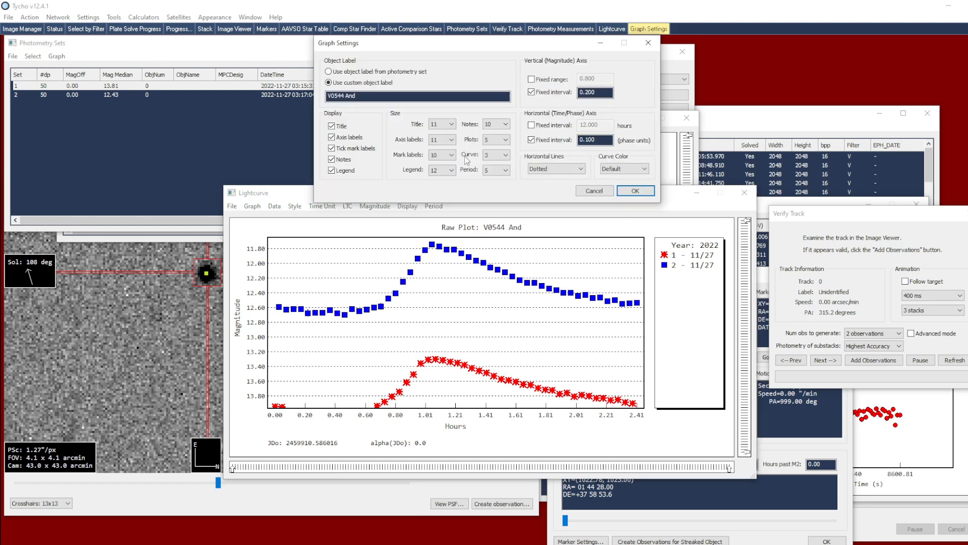
double_click(601, 92)
type("0.4")
left_click(635, 190)
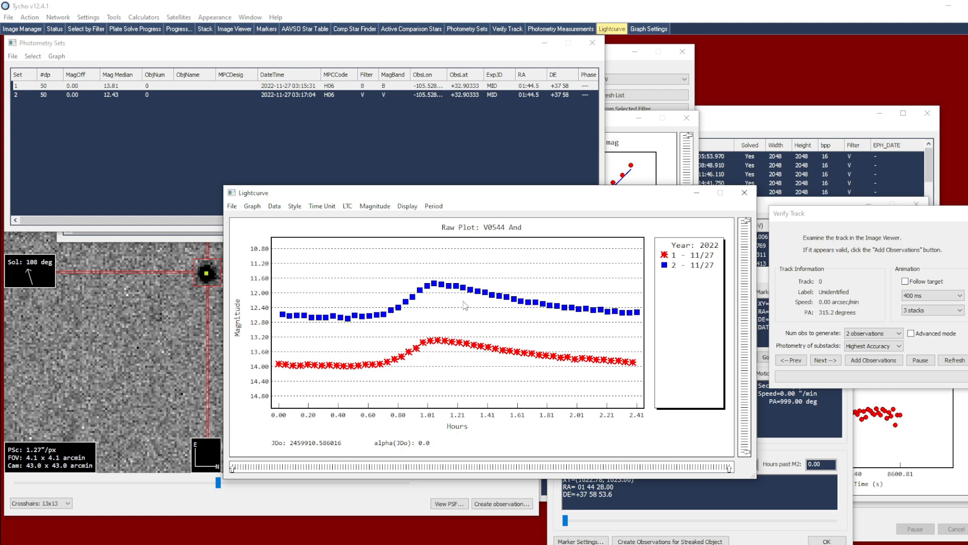
- Save both photometry sets to the repository folder aavso_test, overwriting the entry V0544_And
left_click(187, 169)
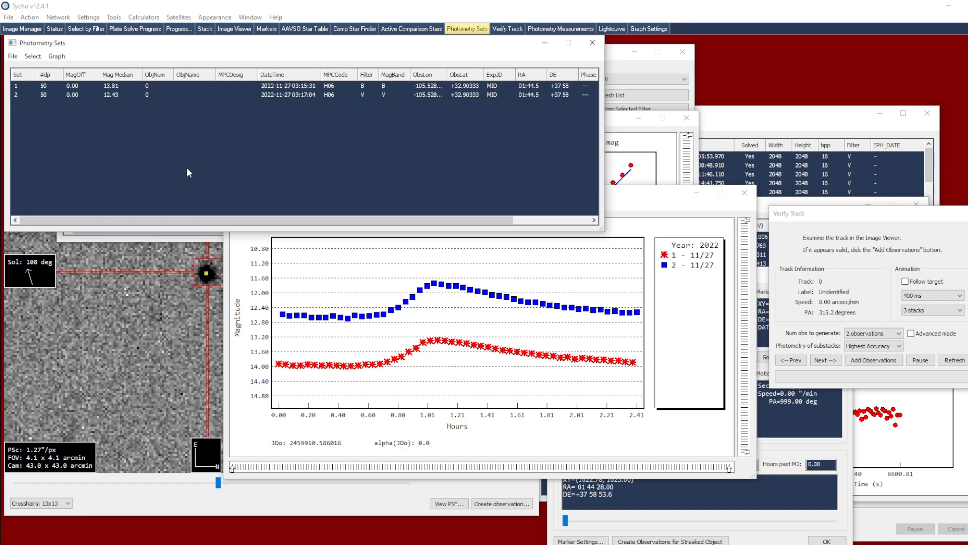
left_click(16, 58)
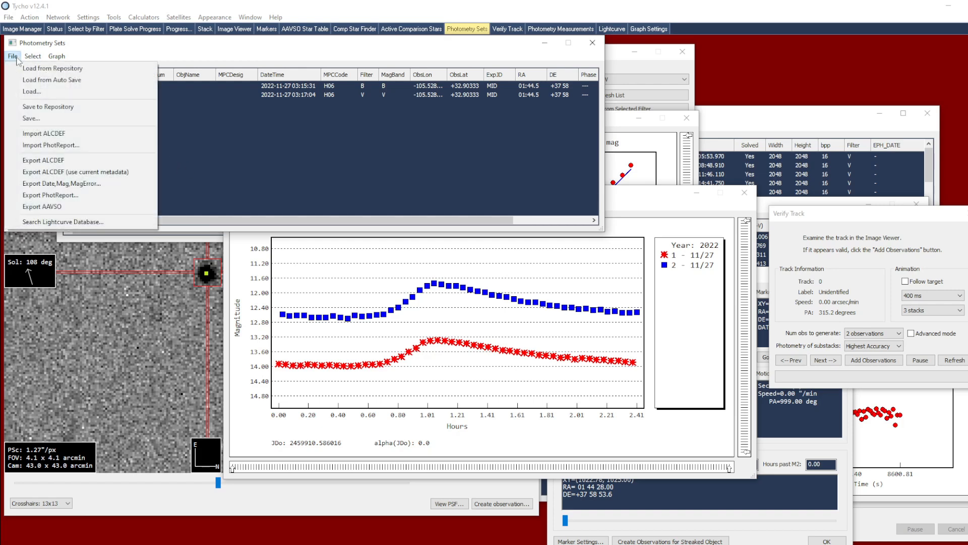
left_click(51, 107)
left_click(158, 201)
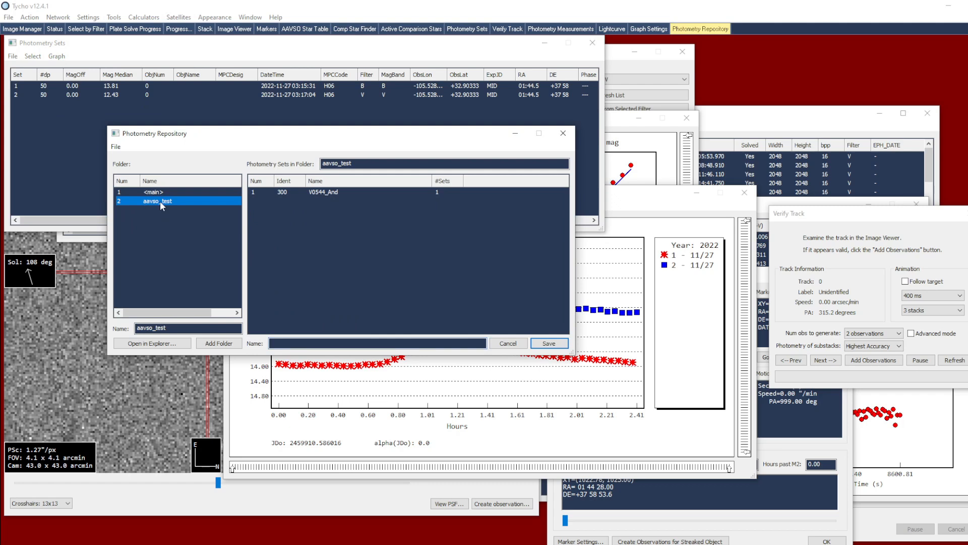
left_click(277, 191)
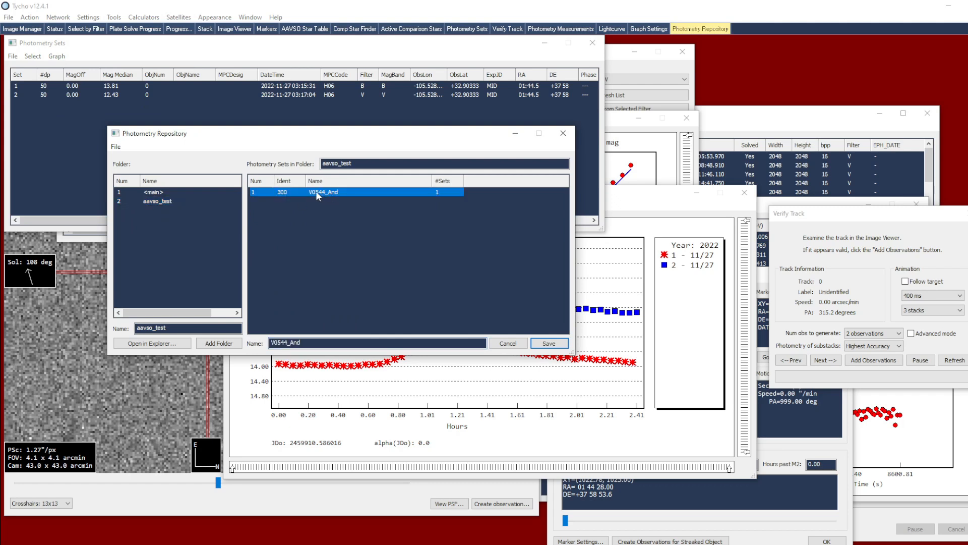
key("Return")
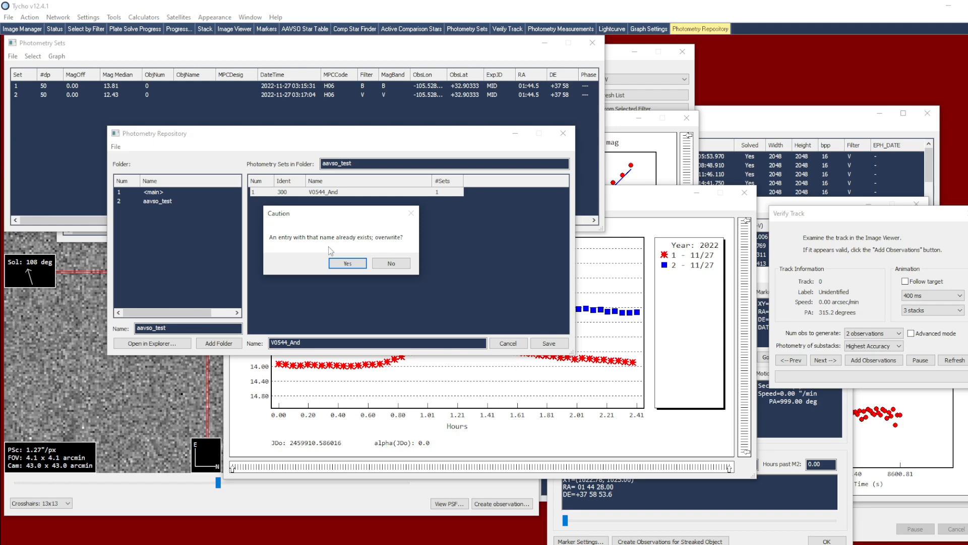
left_click(347, 263)
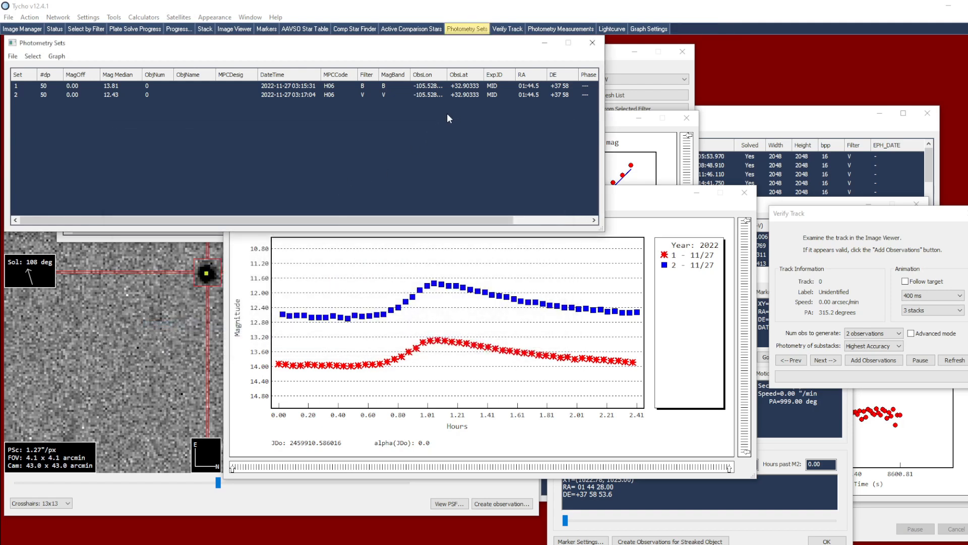
- Export the photometry sets in AAVSO format to the transformations and examine the untransformed observations and their notes data
left_click(13, 56)
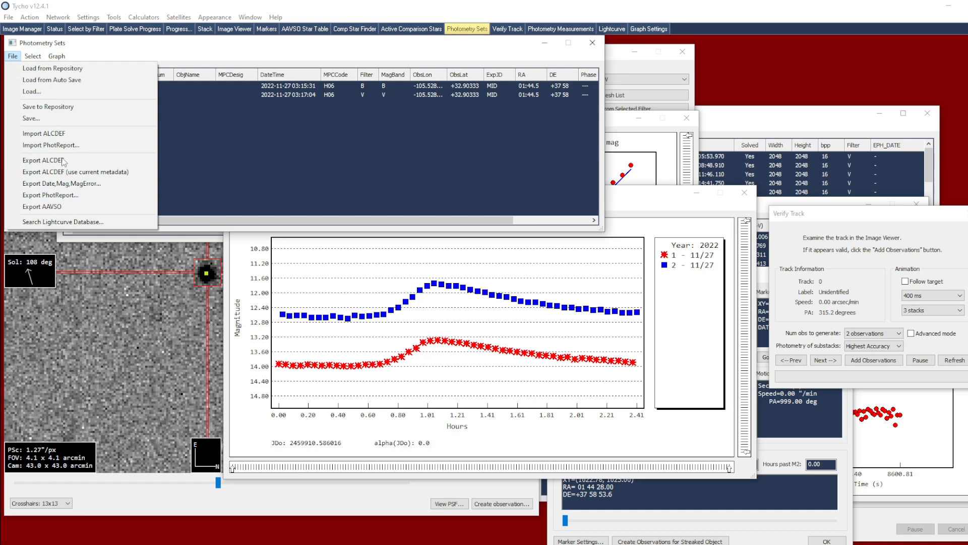
left_click(81, 208)
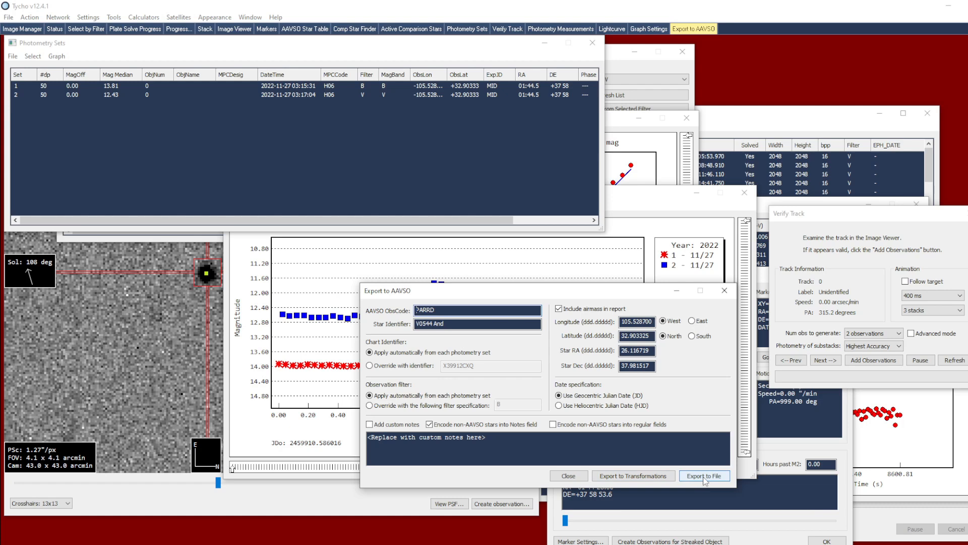
left_click(631, 479)
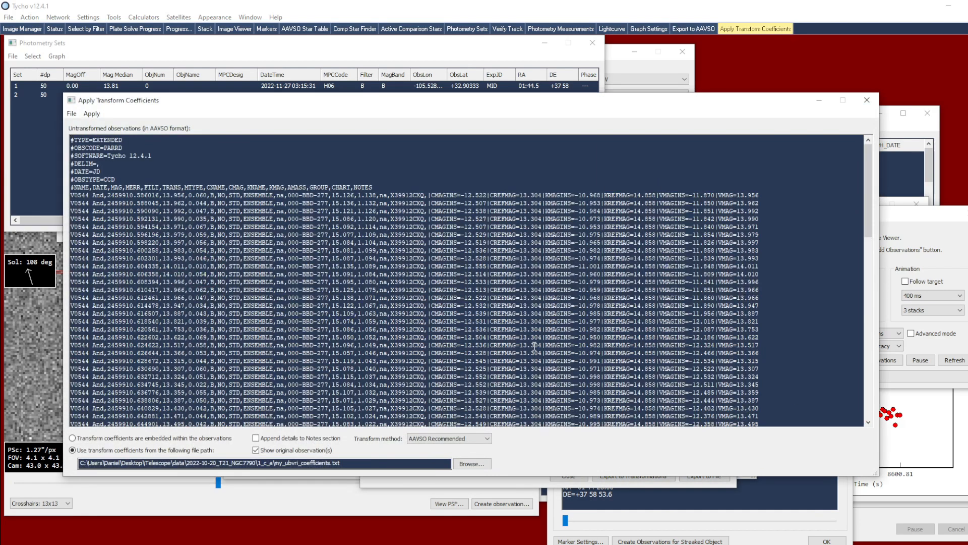
scroll(872, 228, "down", 4)
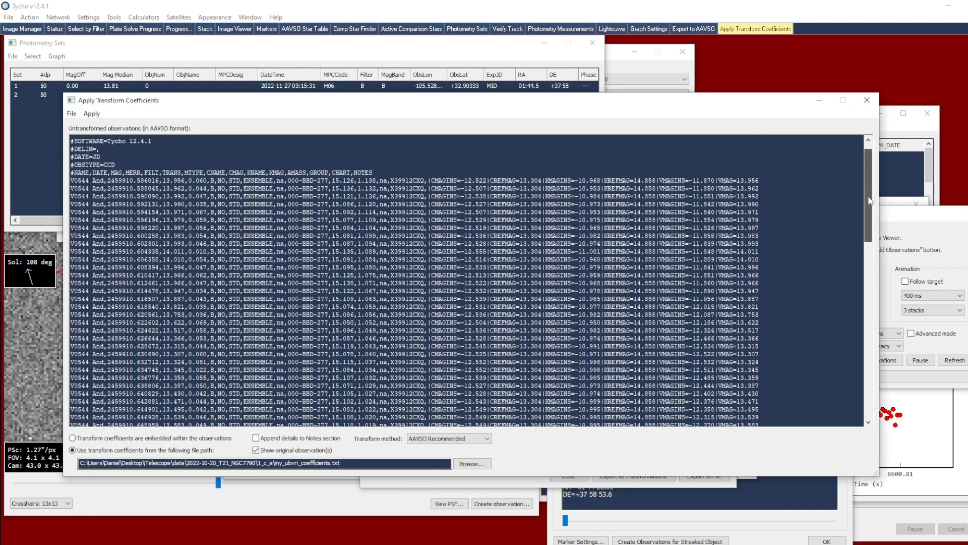
scroll(871, 228, "down", 4)
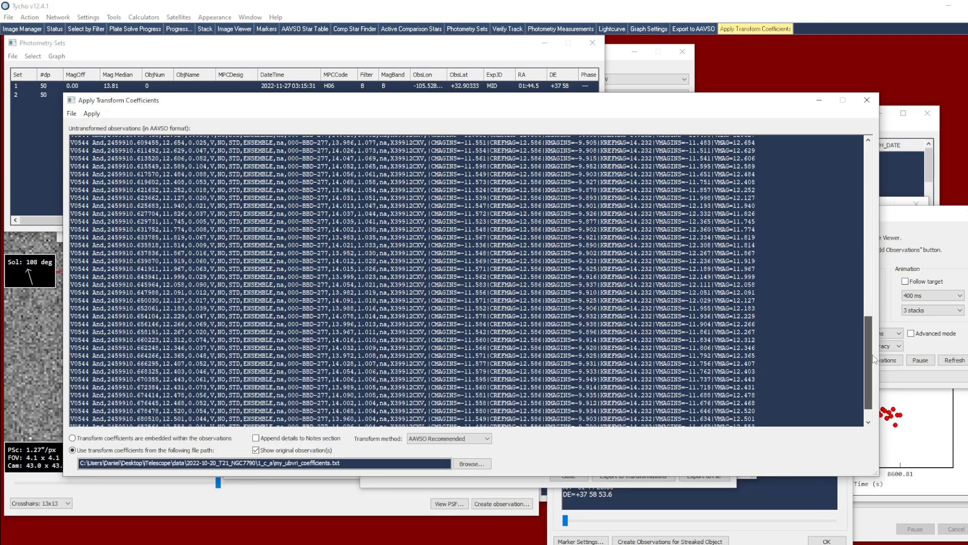
scroll(872, 353, "down", 3)
left_click_drag(882, 268, 882, 192)
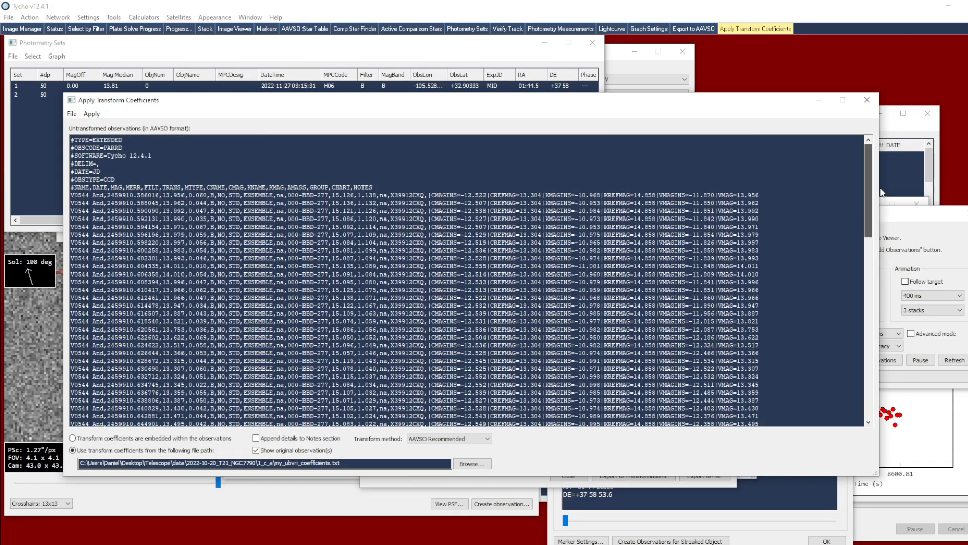
left_click_drag(882, 192, 858, 165)
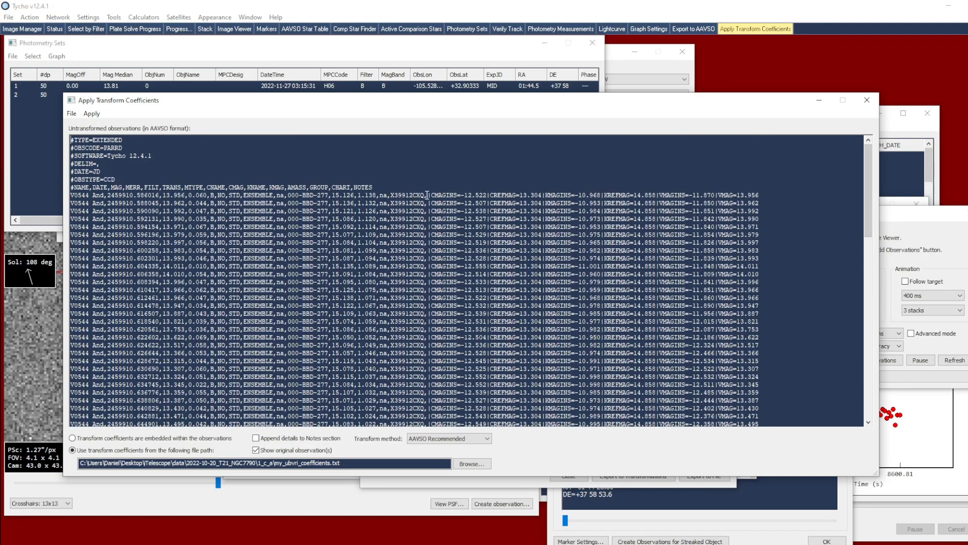
left_click_drag(429, 195, 764, 197)
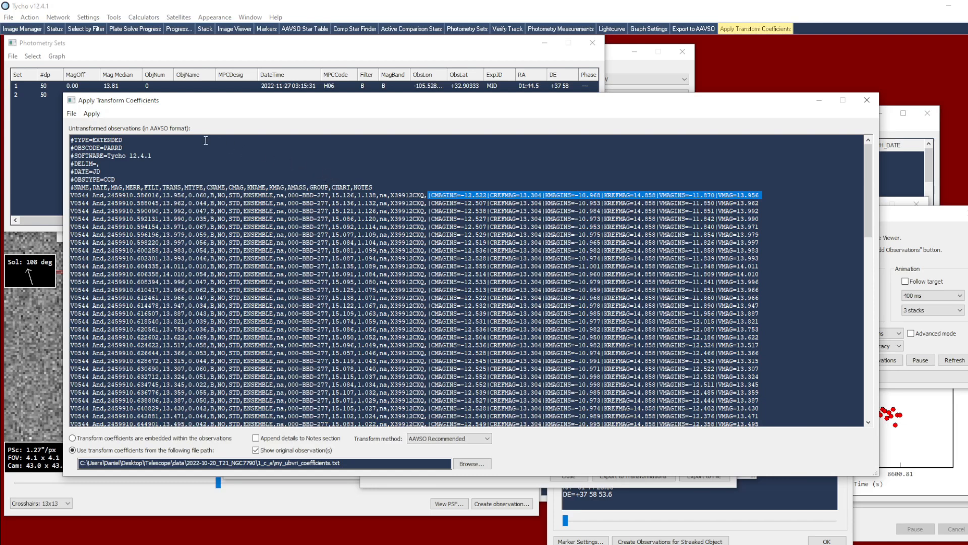
- Apply the transformations to the observations and compare the original records with the transformed ones in the results
left_click(103, 114)
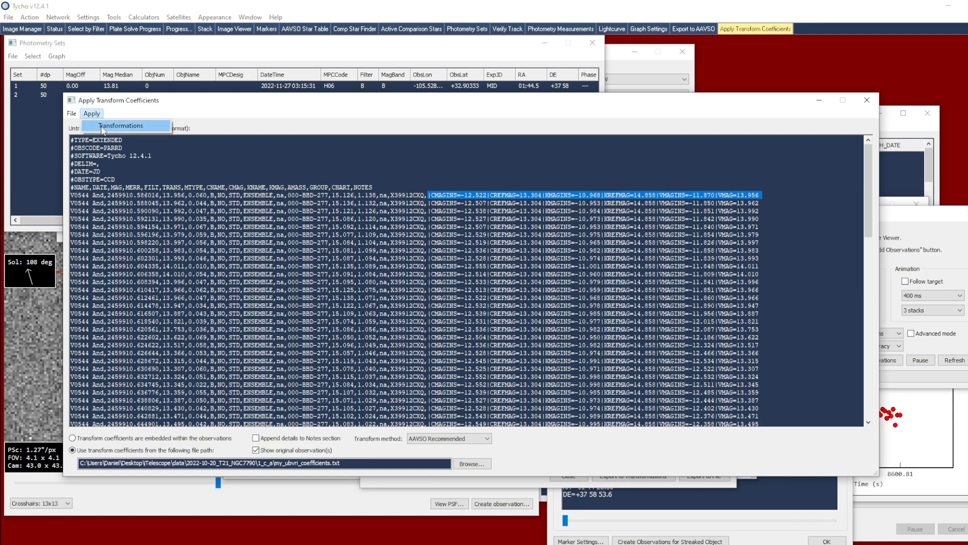
left_click(112, 126)
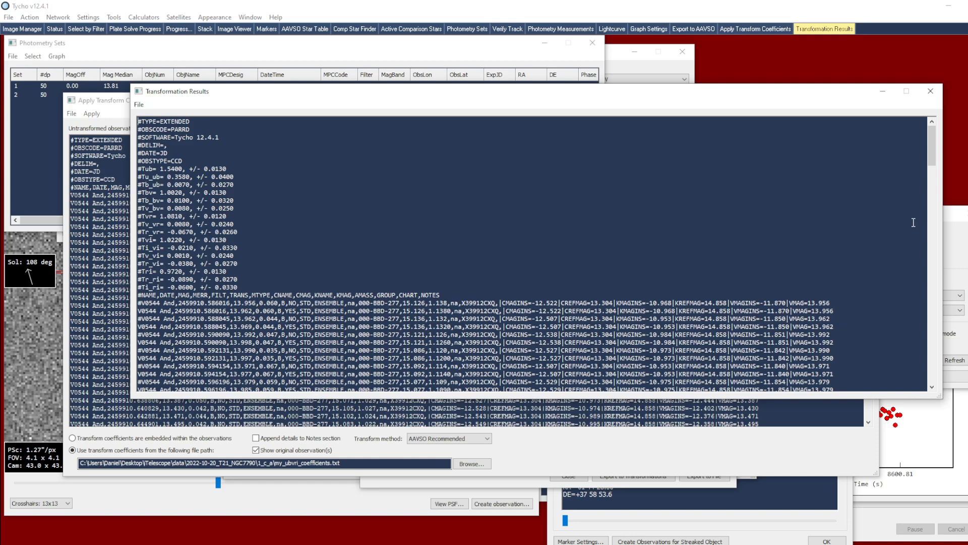
left_click_drag(931, 155, 931, 163)
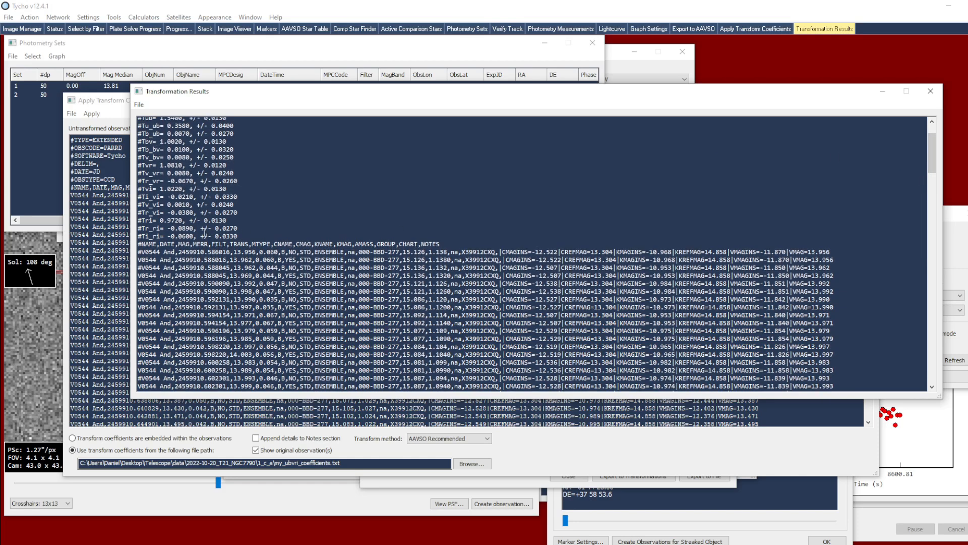
left_click_drag(139, 251, 267, 253)
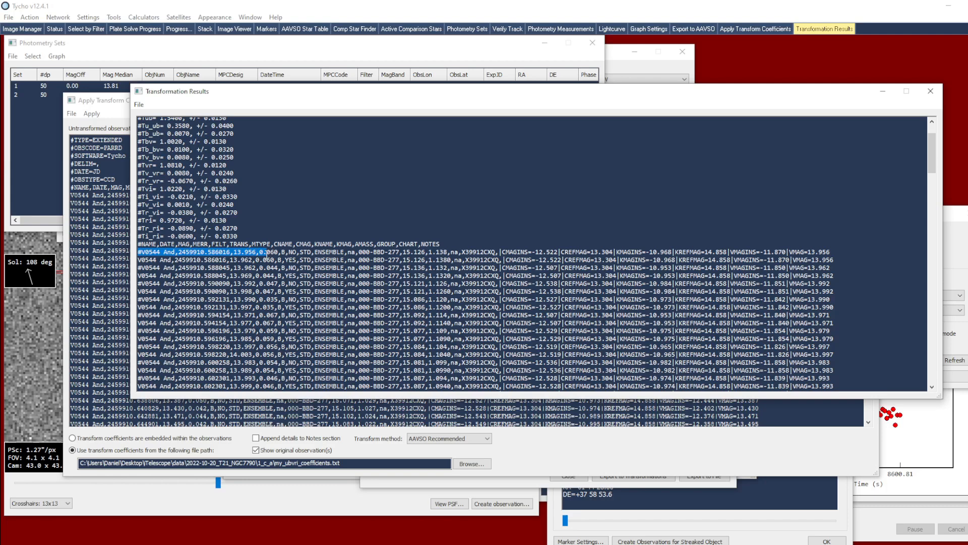
left_click_drag(222, 259, 301, 260)
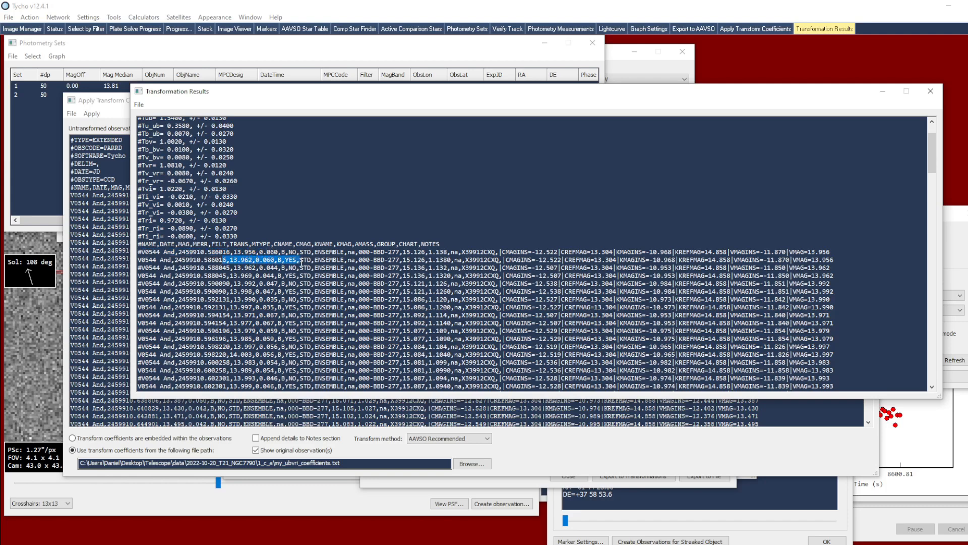
left_click(321, 291)
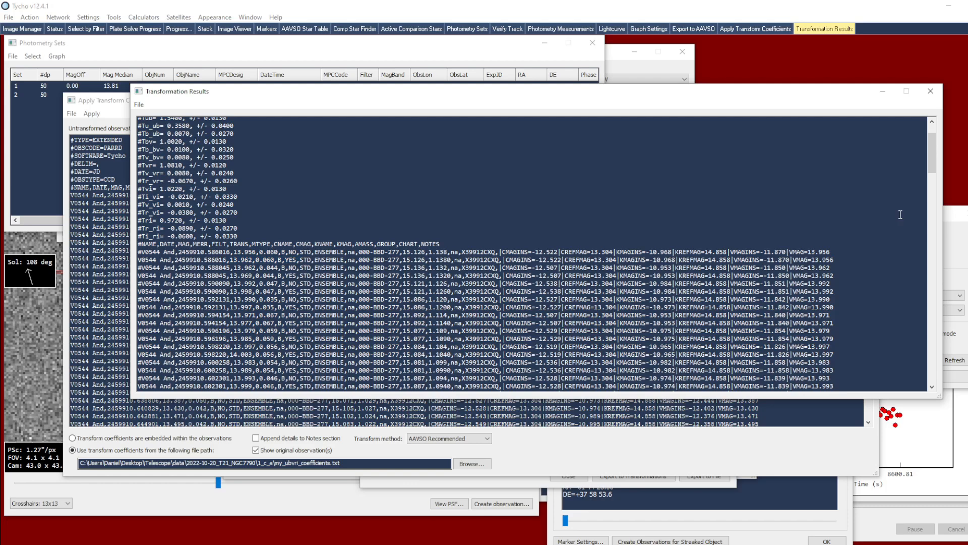
left_click_drag(935, 167, 936, 179)
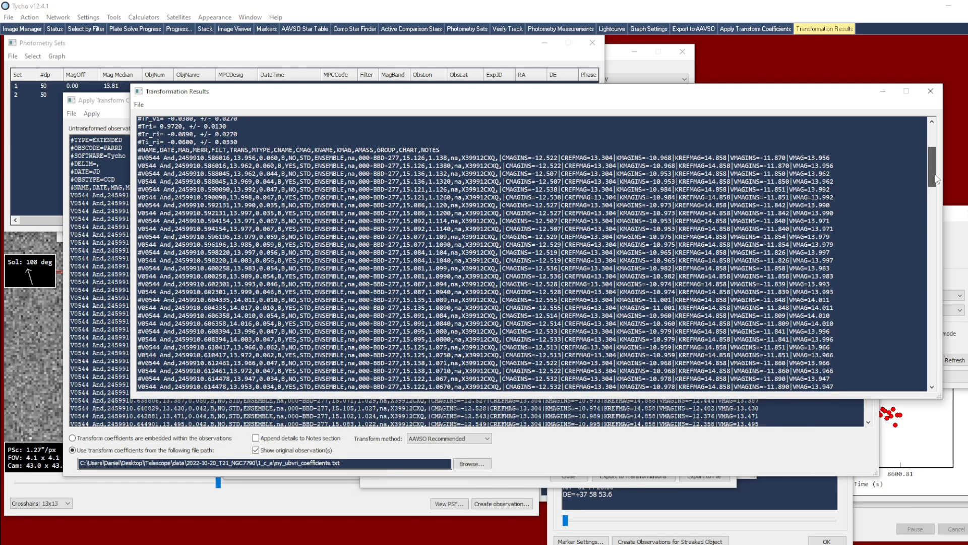
left_click_drag(936, 179, 934, 152)
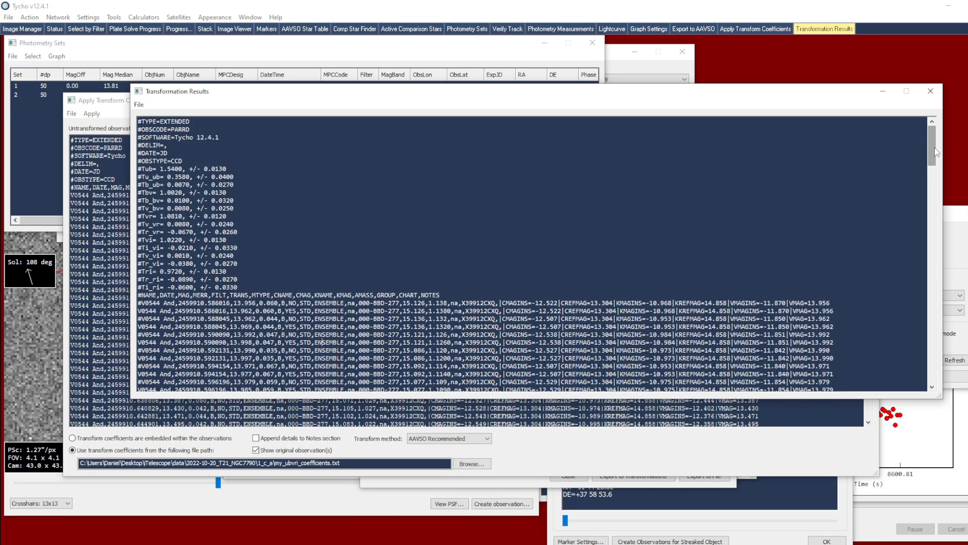